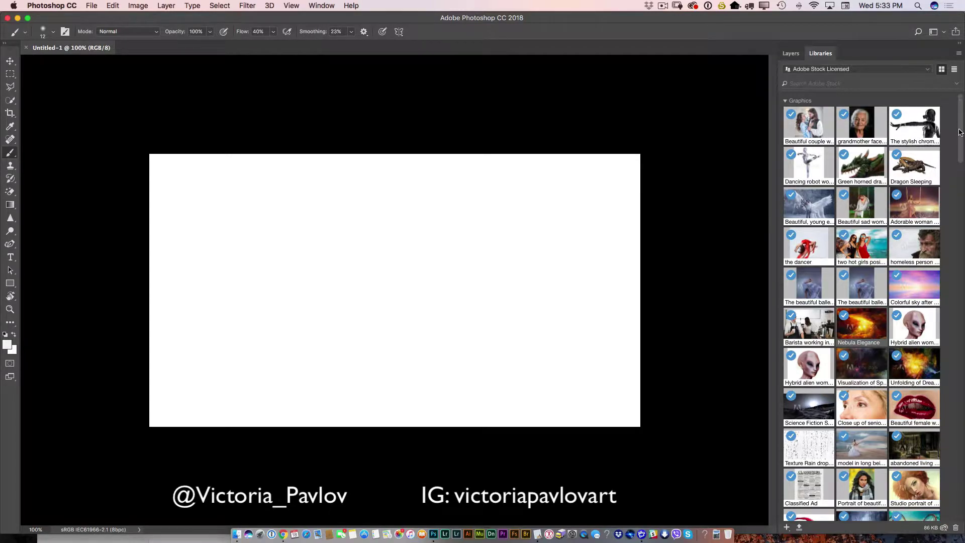
Open the "sunset in jungle of Thailand" stock image from the Adobe Stock Licensed library as its own document
drag(961, 135, 933, 330)
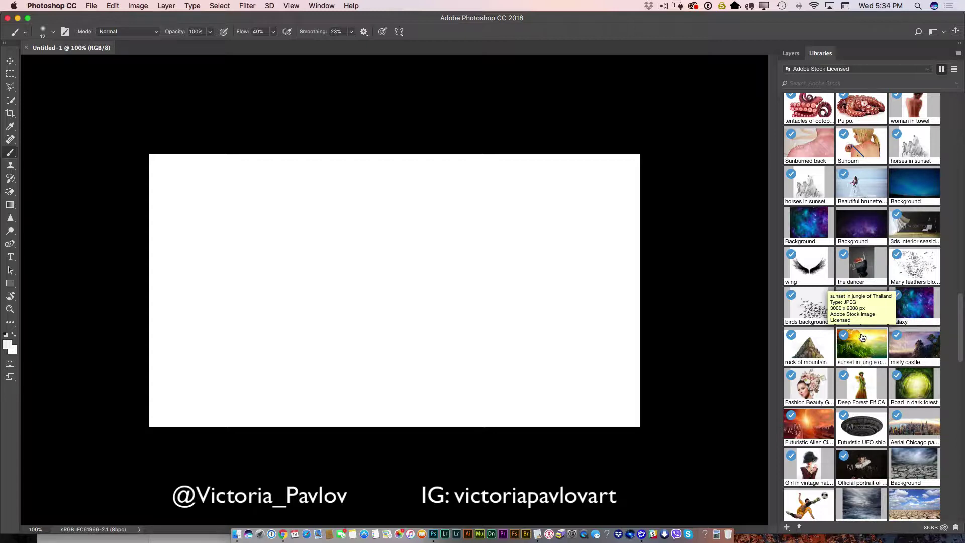
double_click(864, 354)
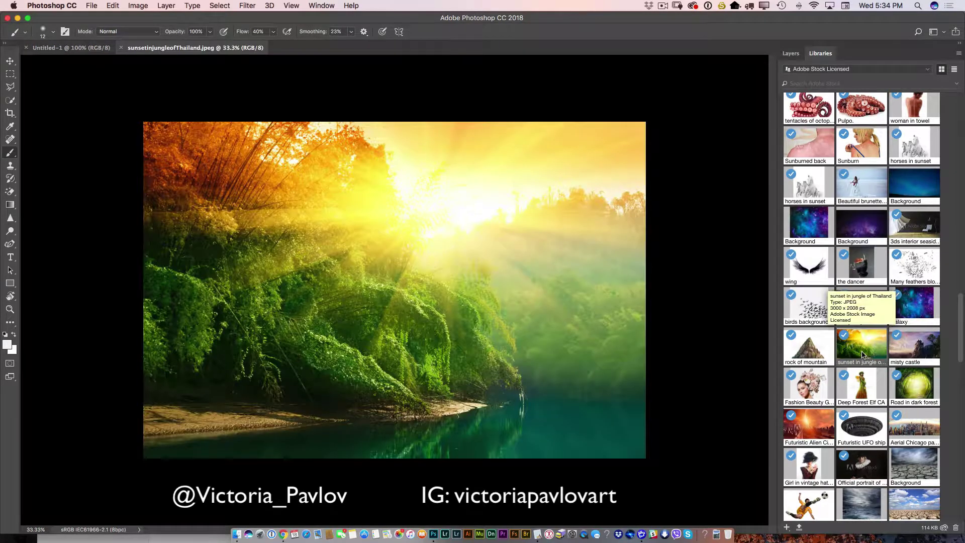
Place the library image of the woman swinging above the city, scaled to about 29%, in the upper-right corner of the jungle image
scroll(961, 302, up, 10)
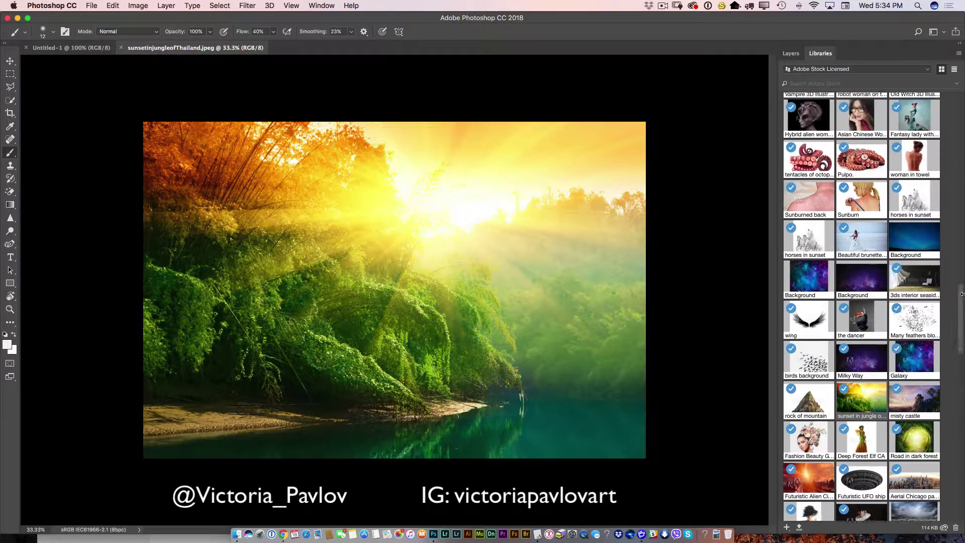
scroll(963, 211, up, 10)
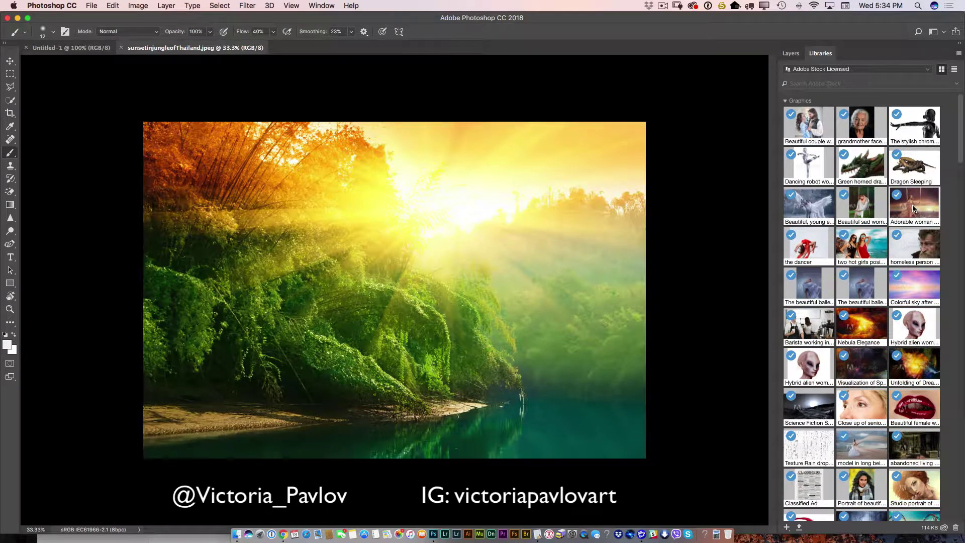
drag(887, 208, 480, 212)
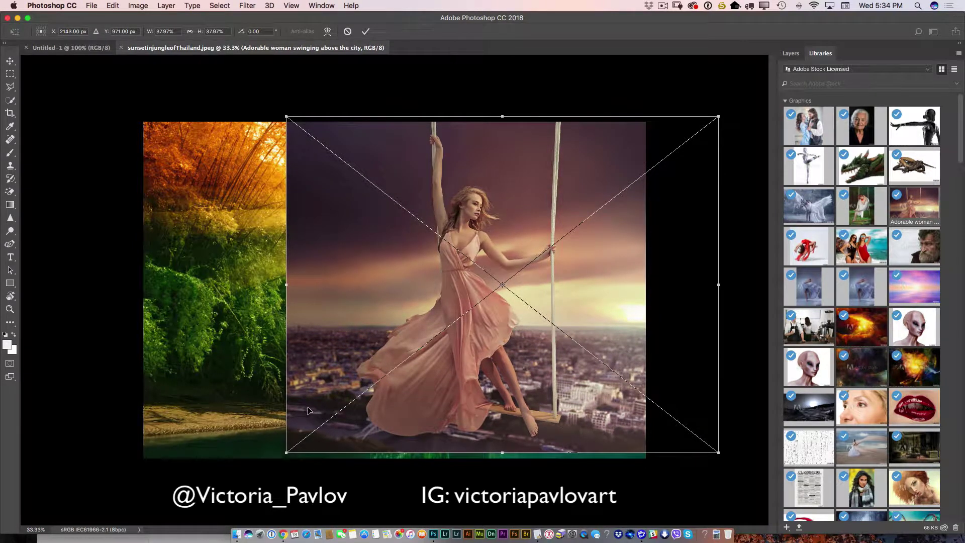
drag(286, 453, 388, 326)
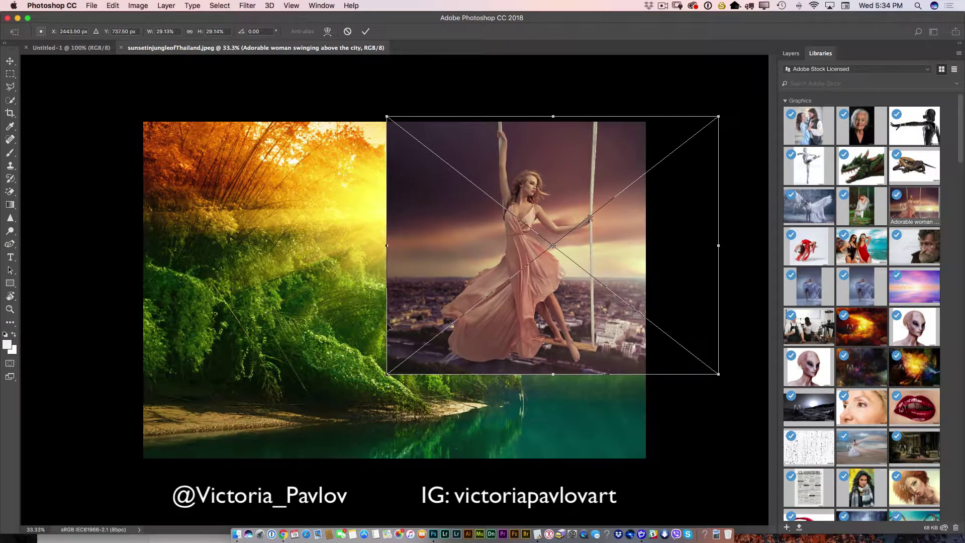
drag(455, 248, 379, 246)
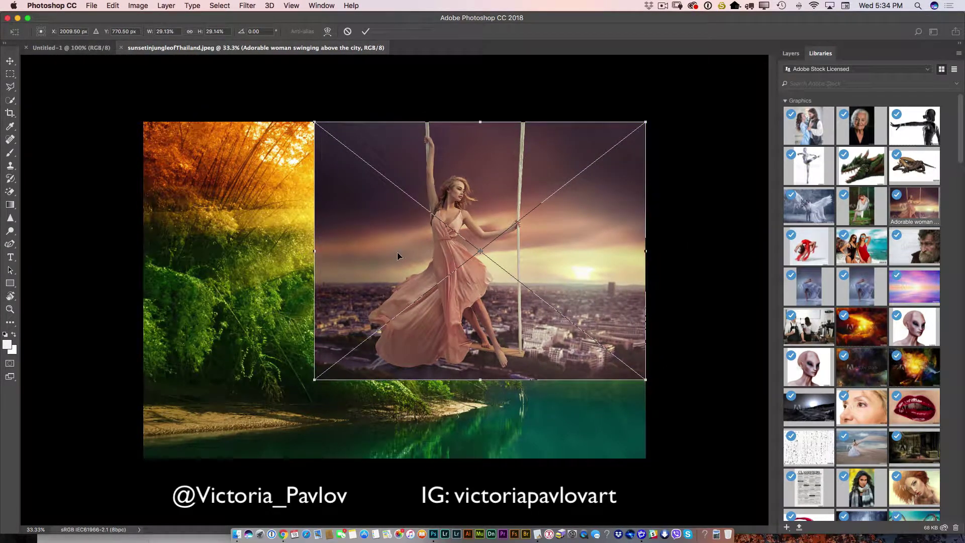
click(365, 32)
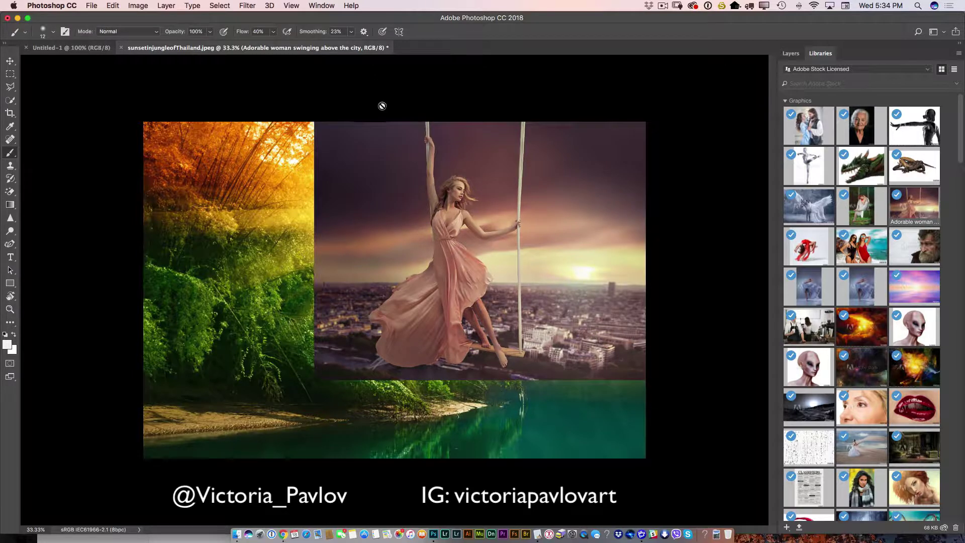
Rename the placed woman's layer as "our model"
click(791, 53)
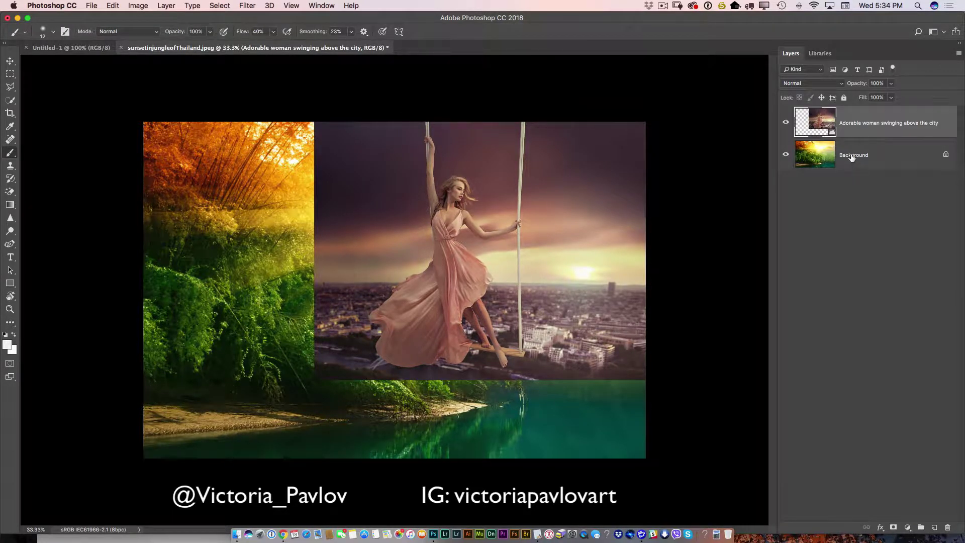
double_click(864, 124)
text(our model)
key(Return)
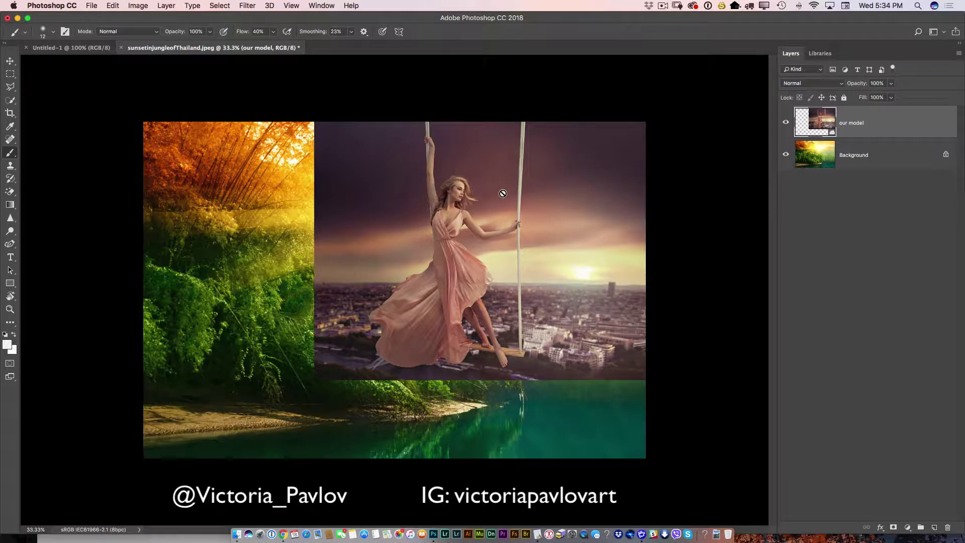
Select the woman and the swing automatically with the Quick Selection tool's Select Subject
click(10, 61)
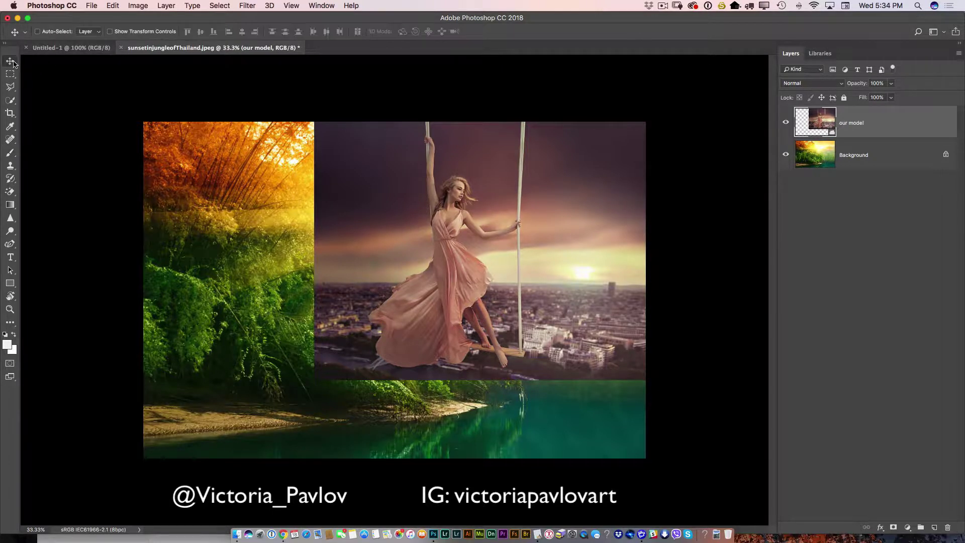
click(10, 101)
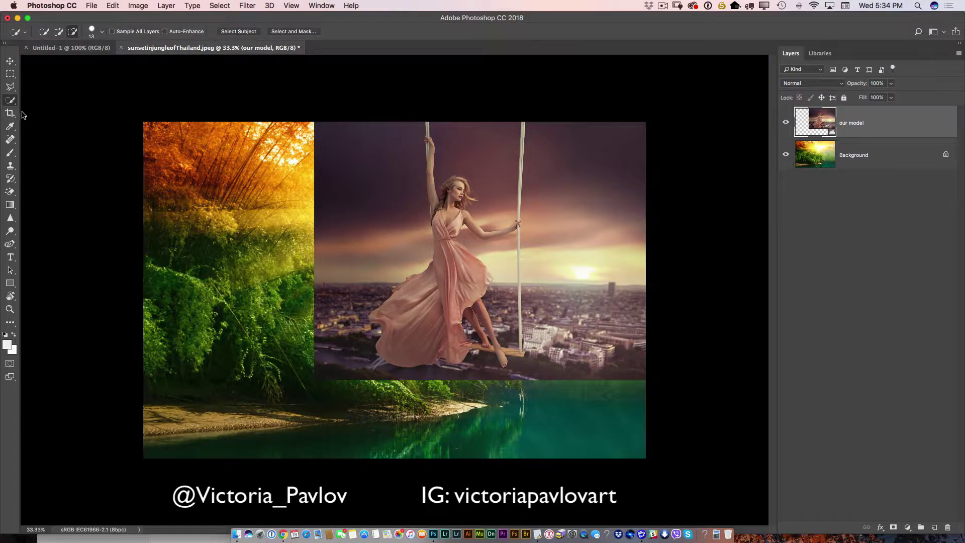
click(239, 32)
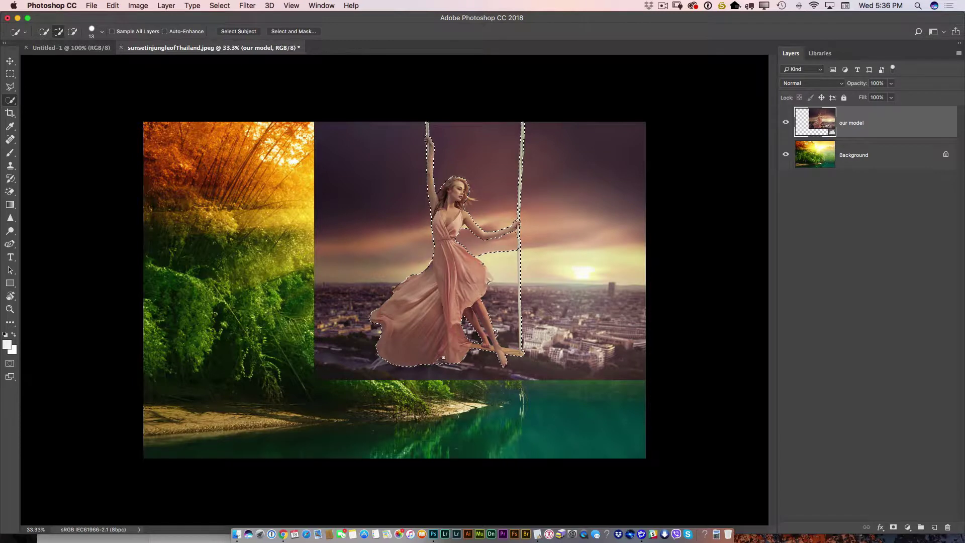
Subtract the background below the outstretched arm and between the swing ropes from the selection, adding the loose hair beside her face
click(74, 34)
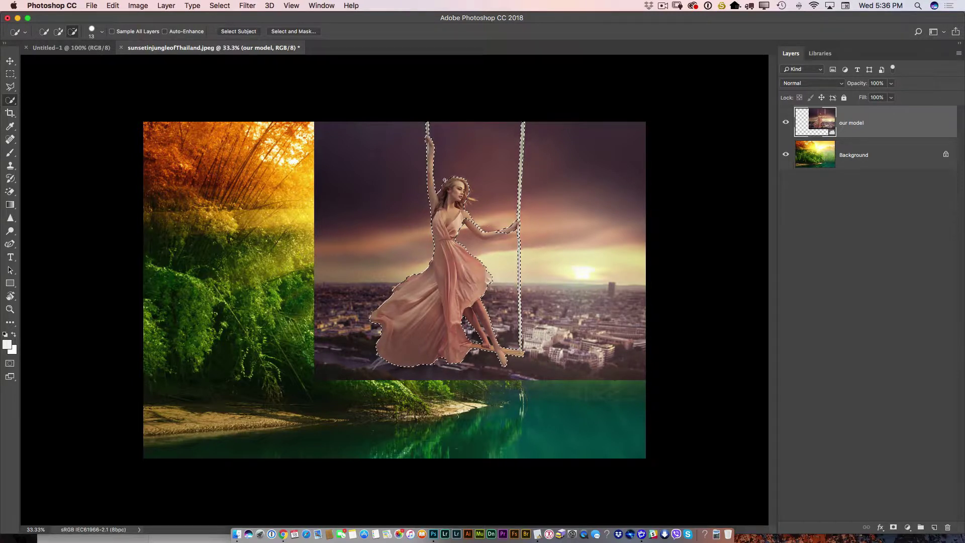
click(58, 31)
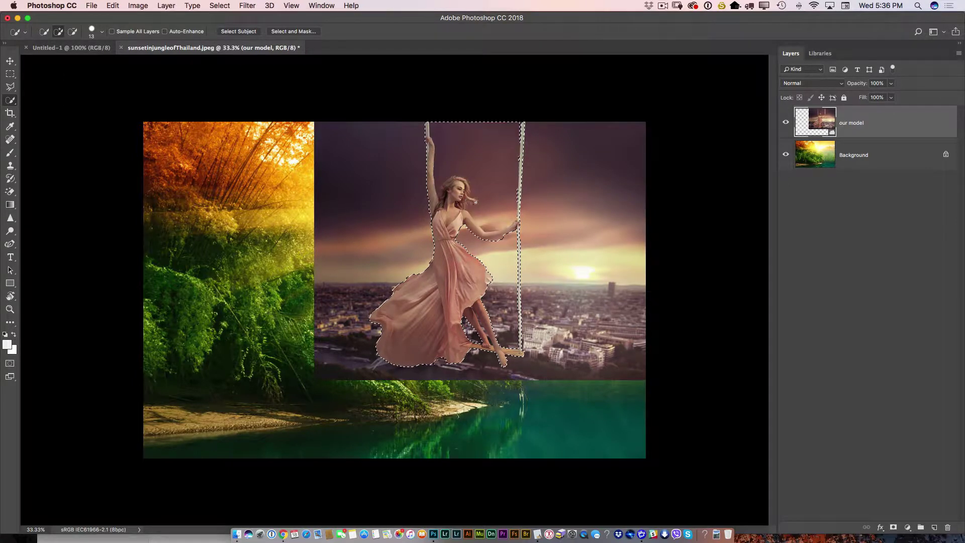
click(471, 200)
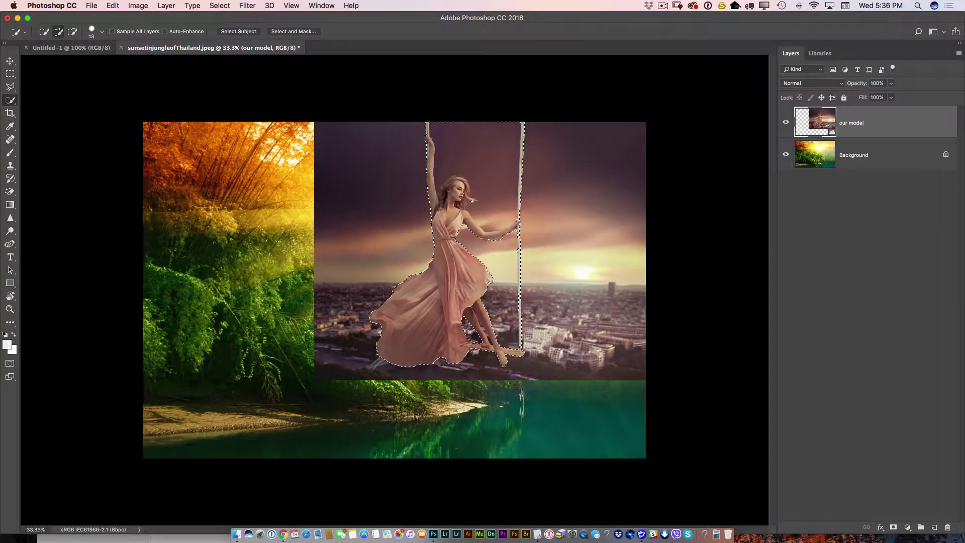
click(72, 31)
drag(484, 122, 486, 151)
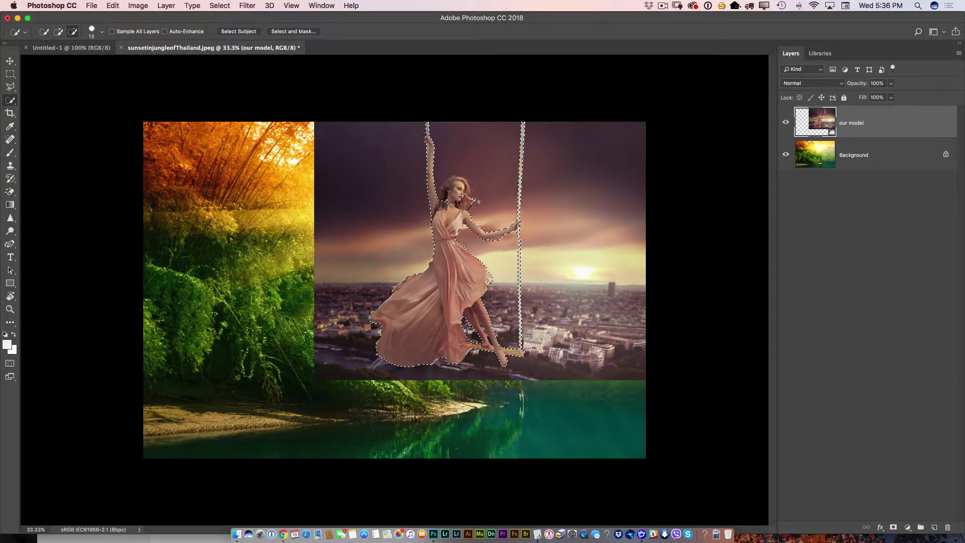
Refine the selection around the woman's head and hair by adding missing areas and subtracting stray background
click(58, 31)
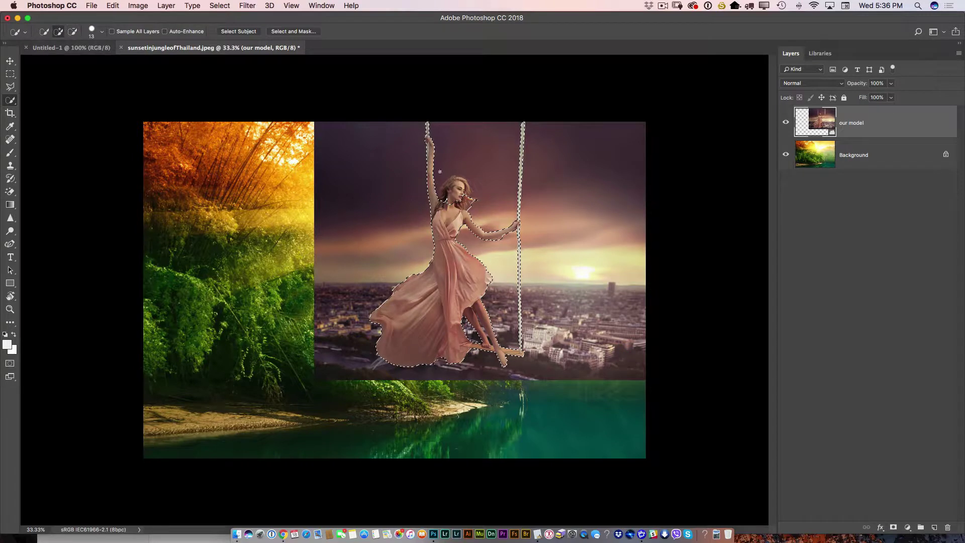
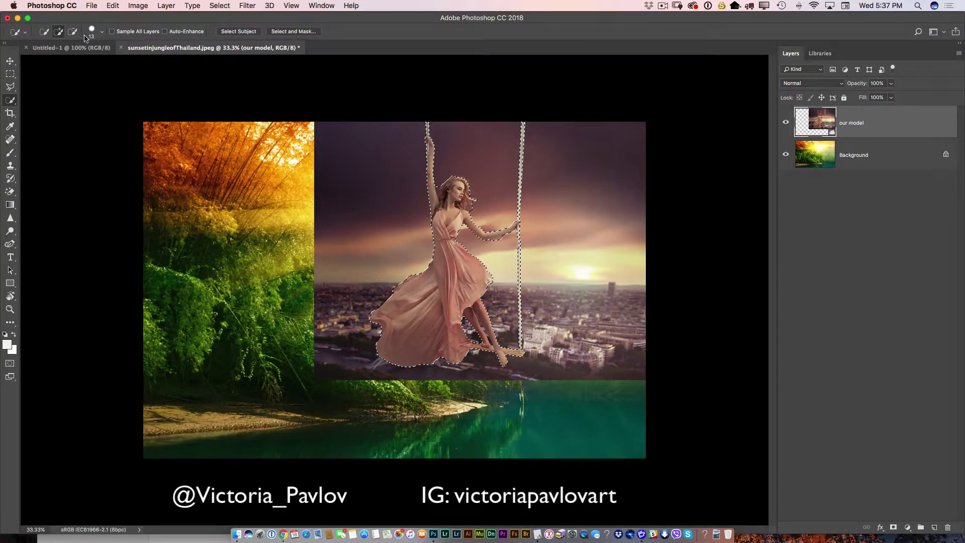
key(alt)
key(alt)
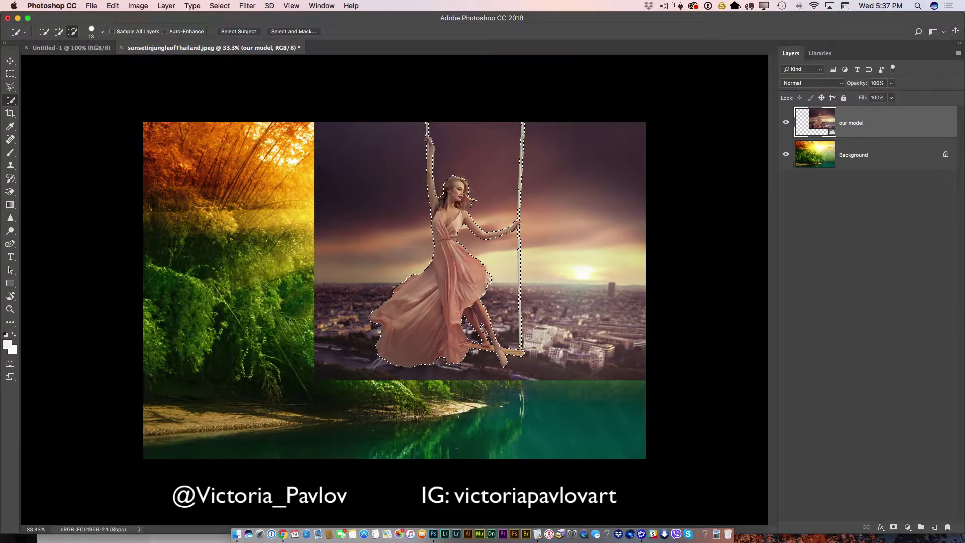
click(59, 31)
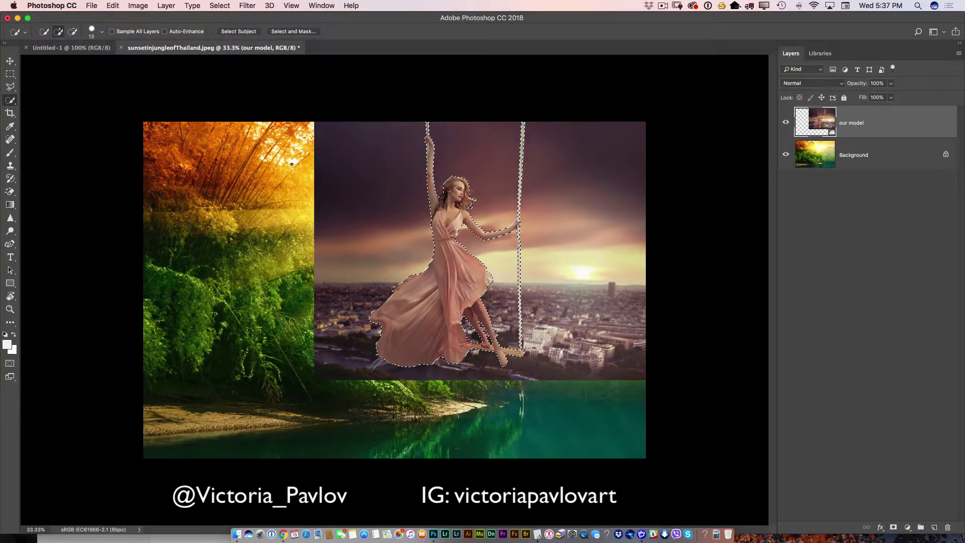
click(73, 32)
Open the selection in Select and Mask and preview it in the Onion Skin view
click(295, 32)
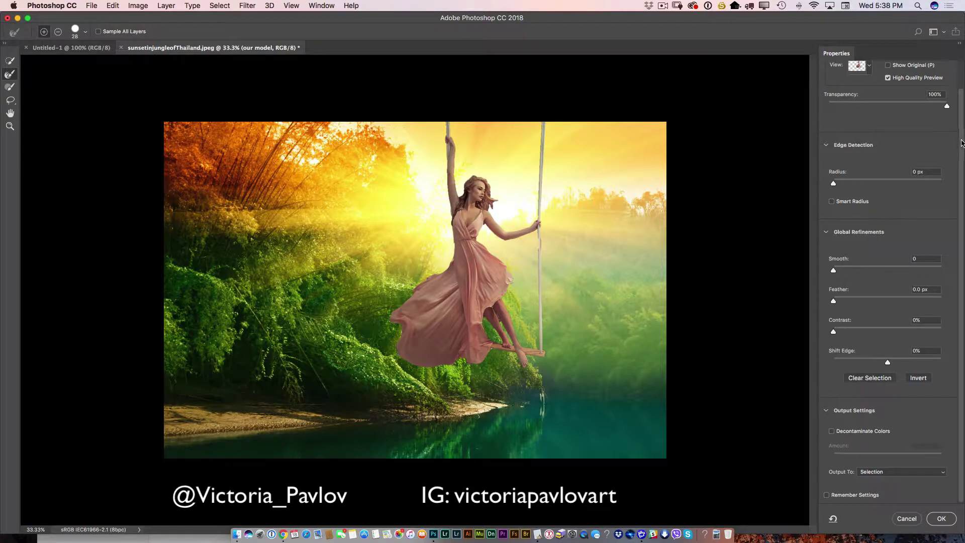
scroll(961, 142, up, 2)
click(870, 92)
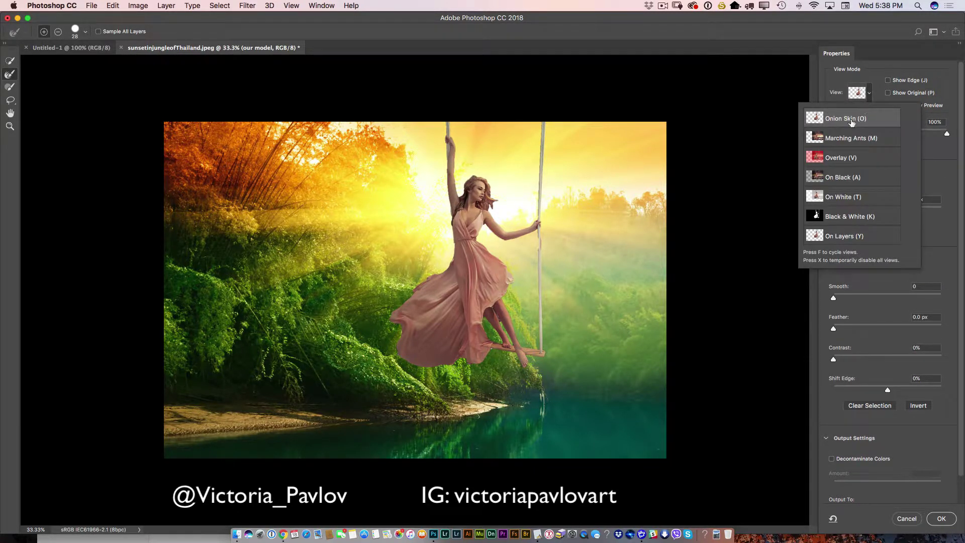
click(938, 161)
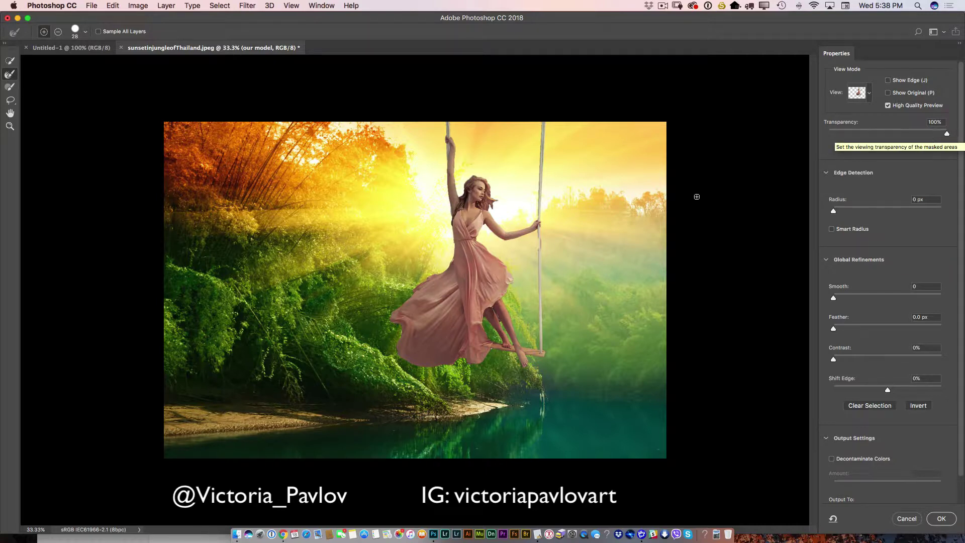
Preview the cutout with the Onion Skin transparency at 0%, 100% and 42%
click(947, 134)
drag(948, 134, 829, 135)
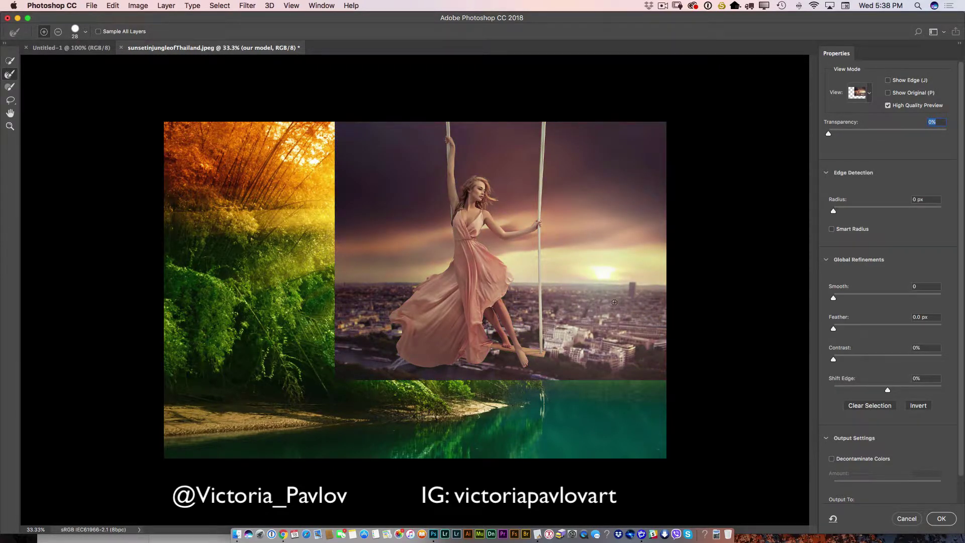
drag(828, 135, 951, 145)
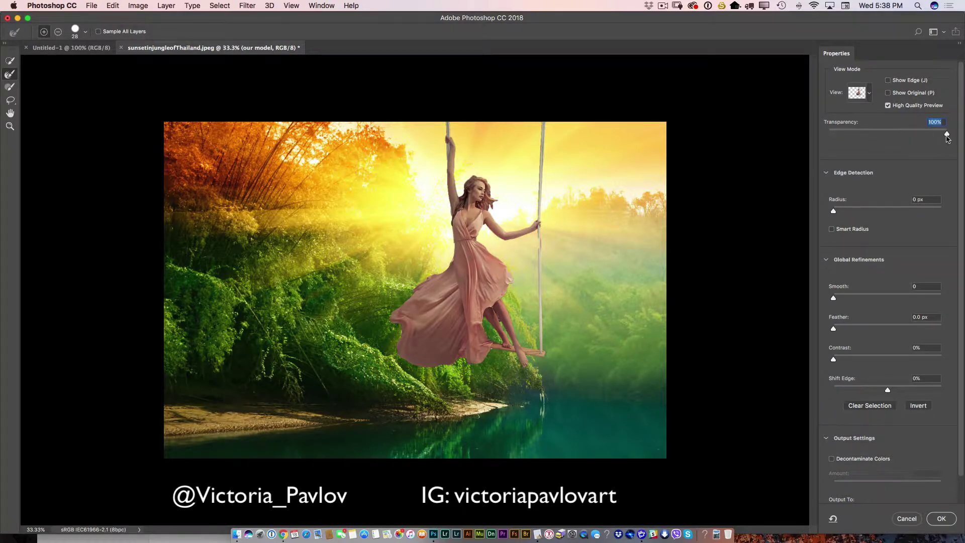
drag(947, 133, 881, 139)
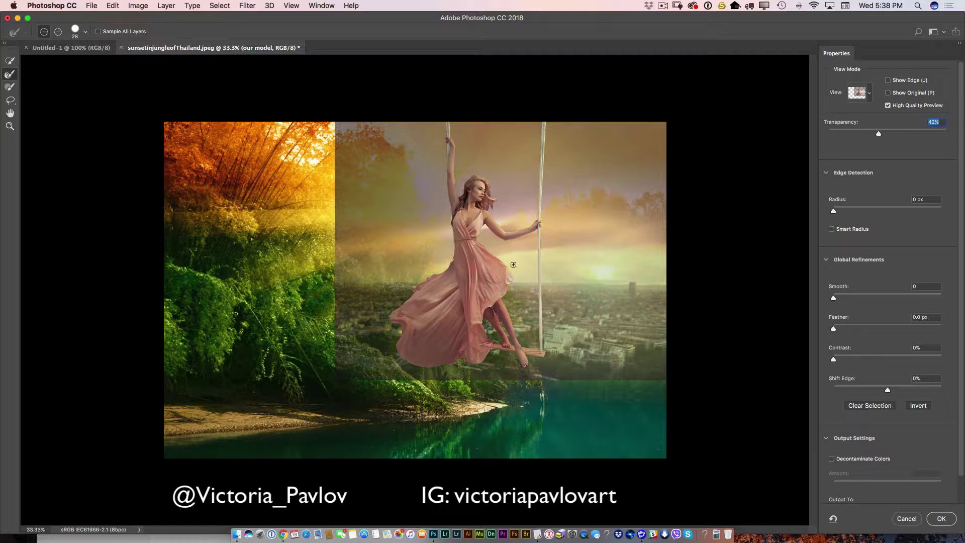
Set the Onion Skin transparency to 100% and touch up the cutout with the Brush tool, alternating between adding and subtracting
click(10, 87)
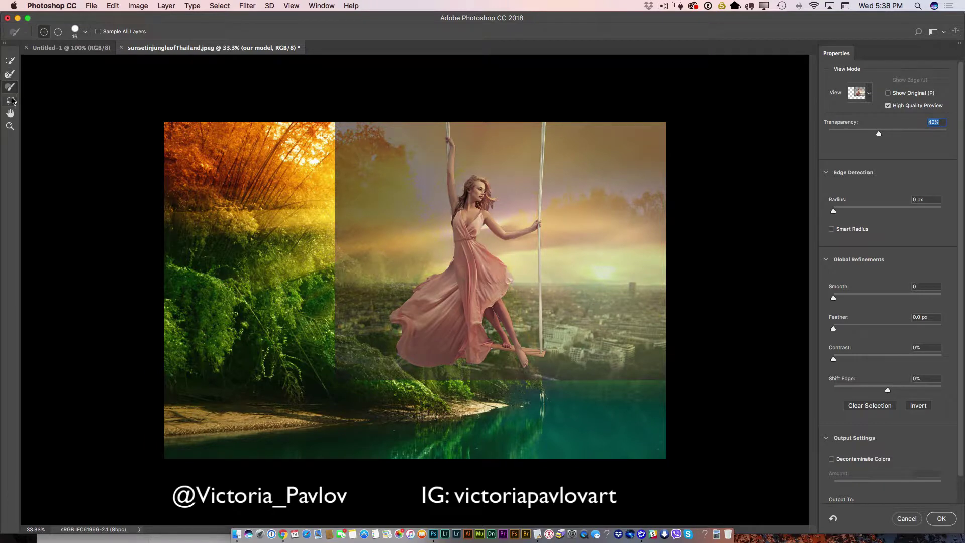
click(44, 32)
drag(879, 134, 957, 142)
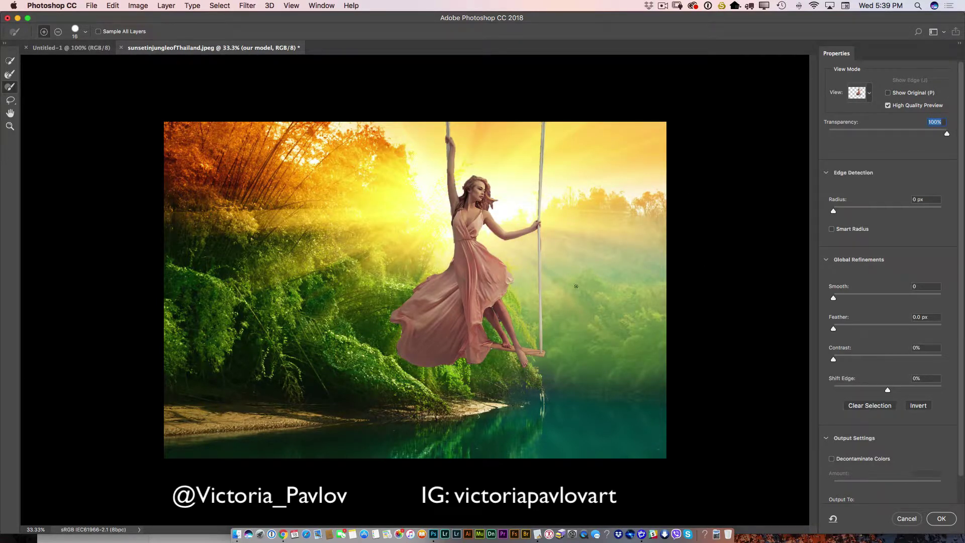
click(57, 32)
click(43, 31)
click(58, 31)
click(44, 31)
click(58, 32)
Refine the edges of the woman's hair with the Refine Edge Brush
key(r)
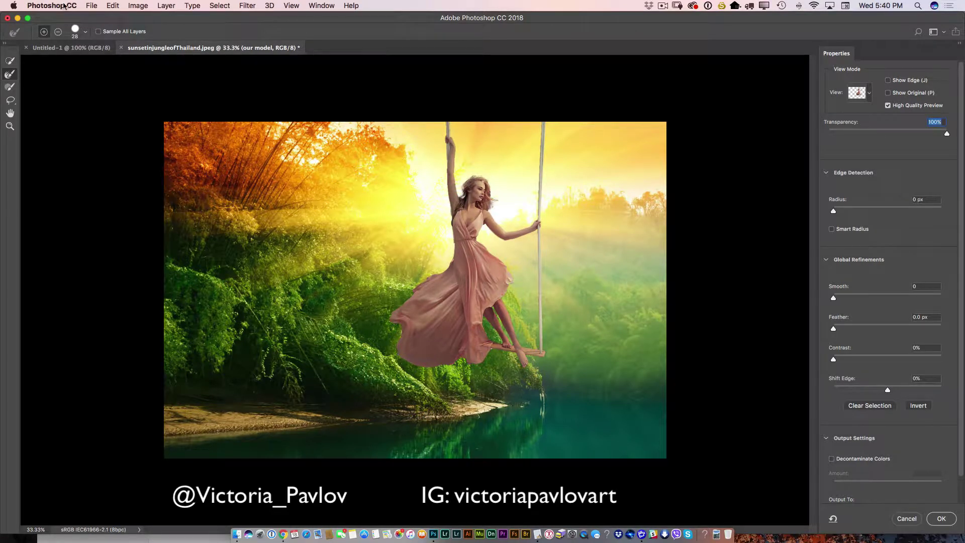
click(58, 31)
click(43, 31)
Preview the mask in Black & White and clean up the dress edges and hem with the Brush tool
click(856, 97)
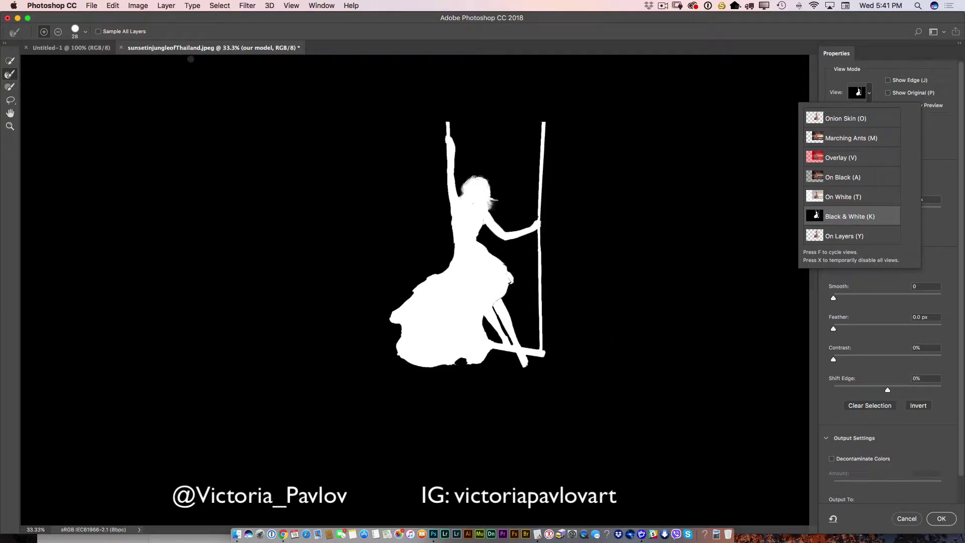
click(10, 88)
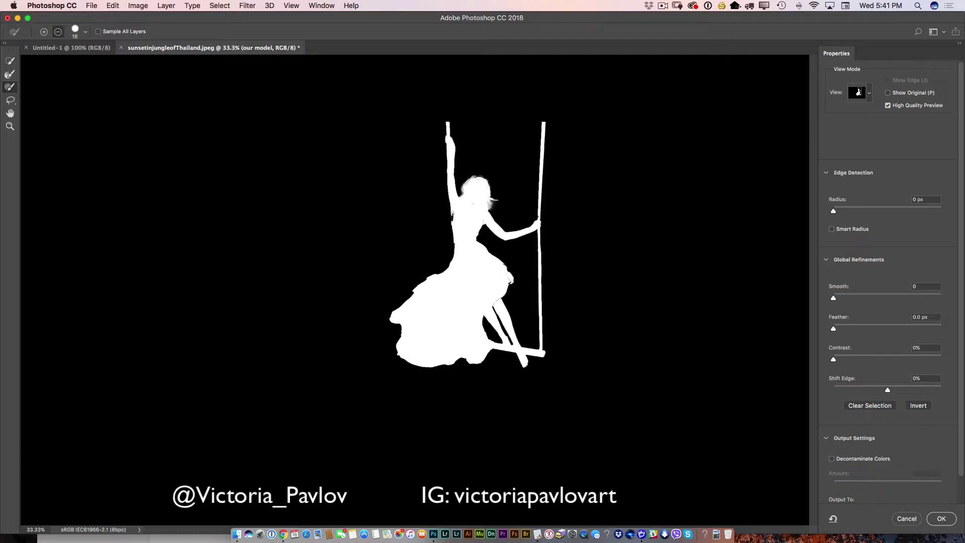
key(alt)
Switch the mask preview back to the Onion Skin view
click(869, 94)
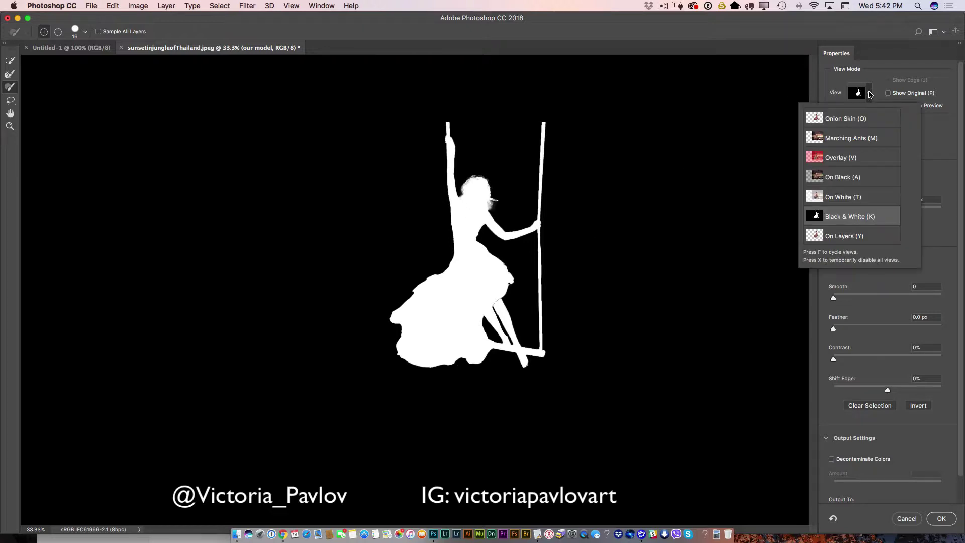
click(853, 118)
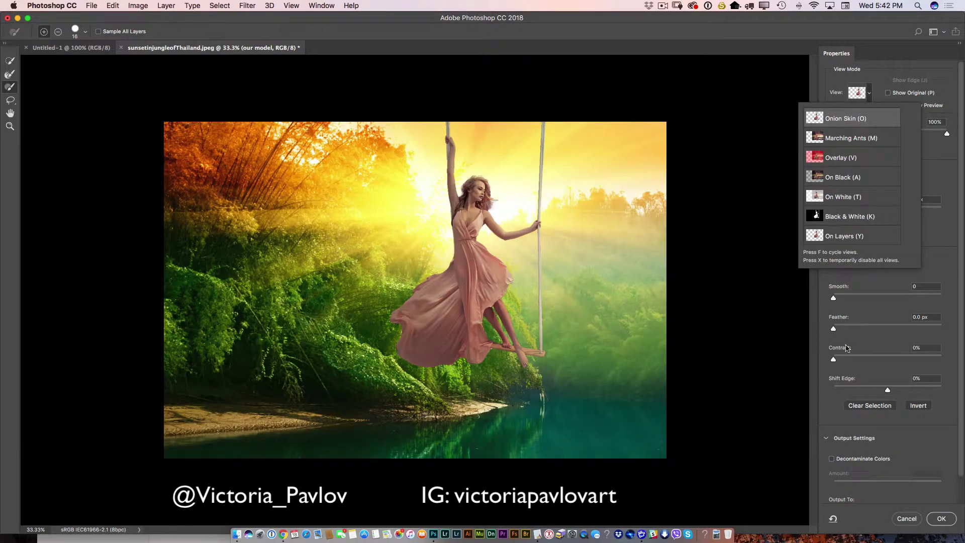
click(954, 356)
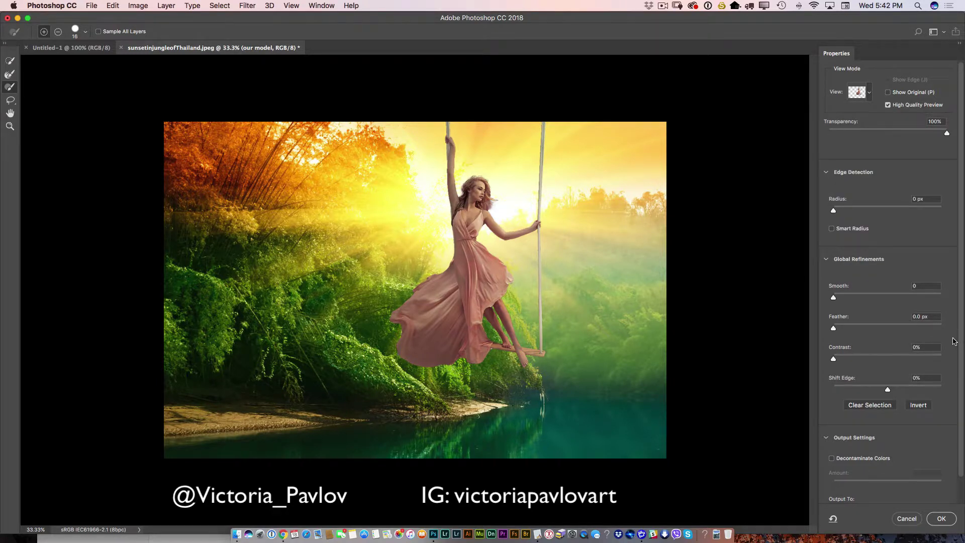
Turn on Decontaminate Colors at 100% and output the cutout as a new layer with layer mask
scroll(955, 342, down, 2)
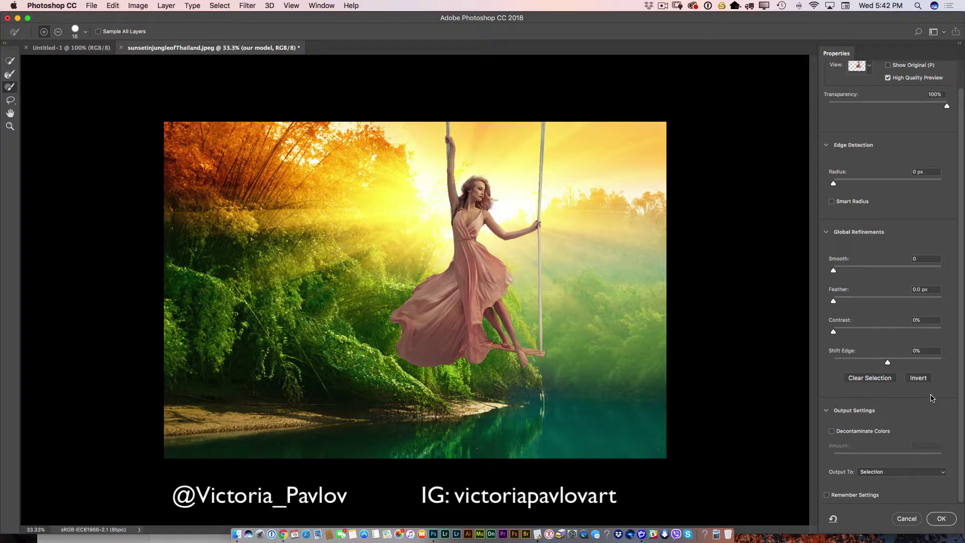
click(832, 432)
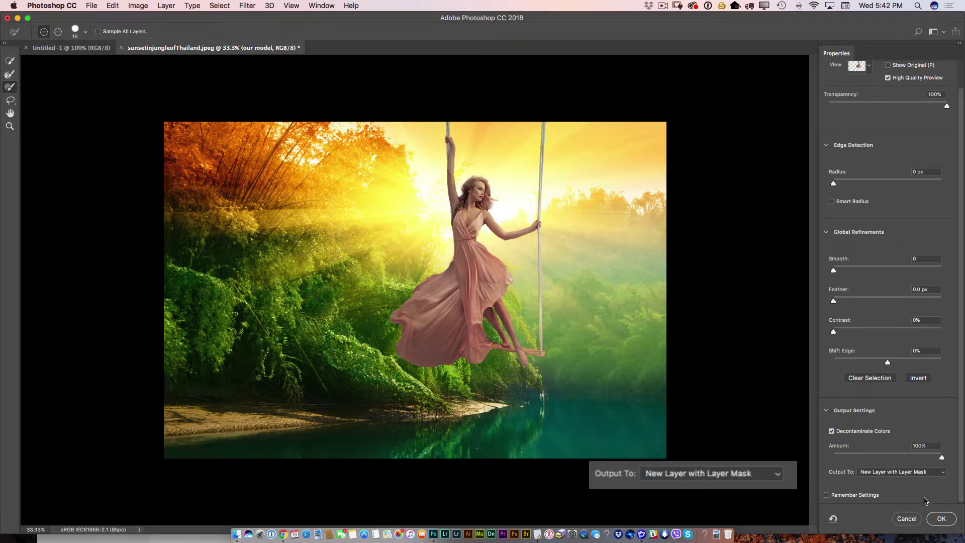
click(935, 521)
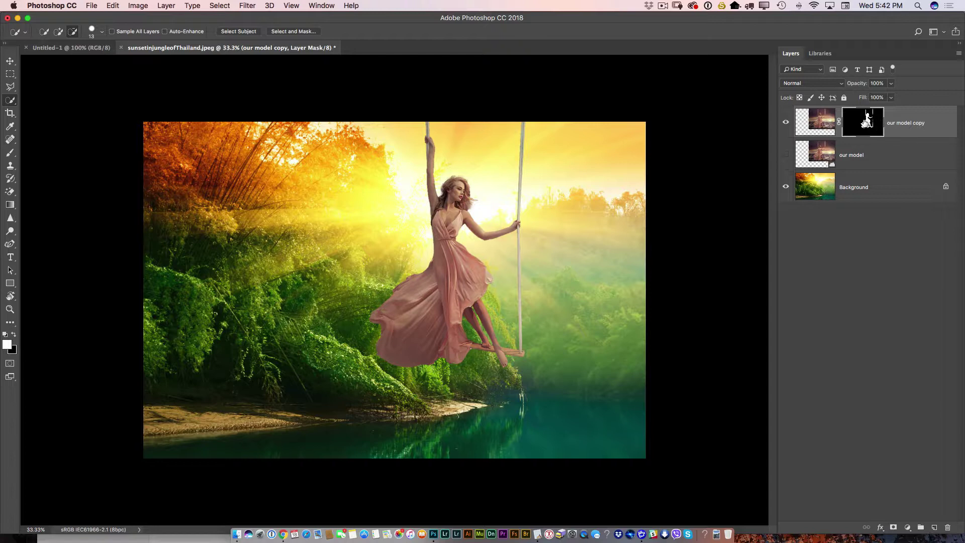
Recheck the new layer's mask in Select and Mask without changing it, and delete the original "our model" layer
double_click(864, 123)
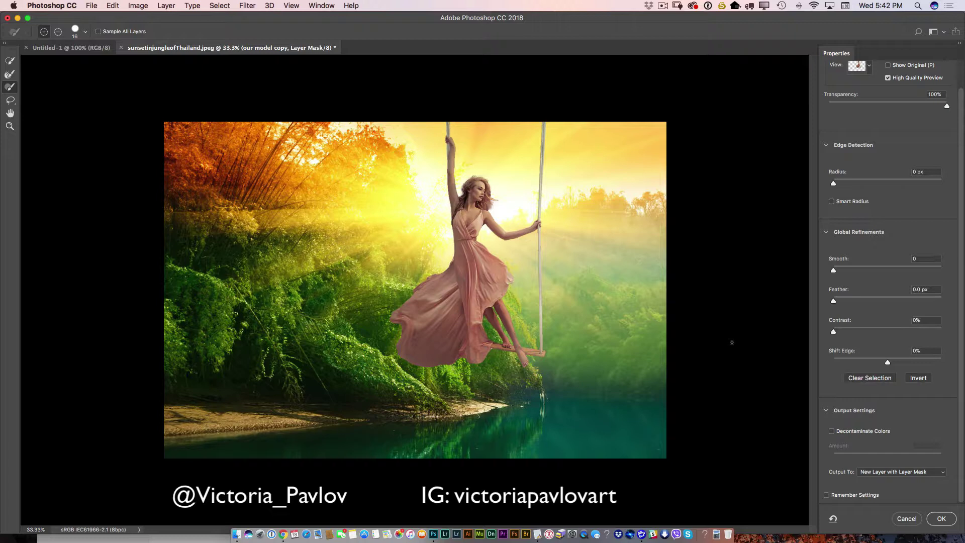
click(905, 519)
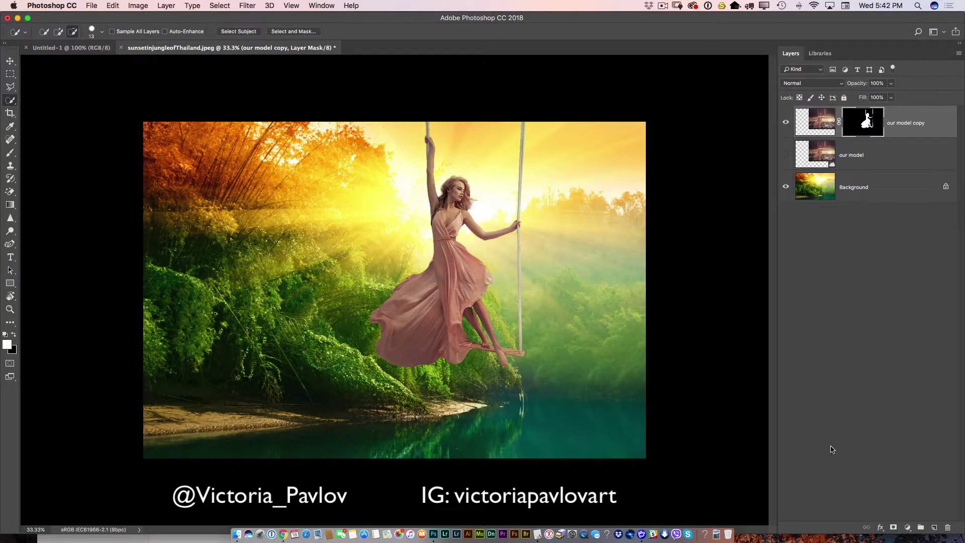
click(864, 158)
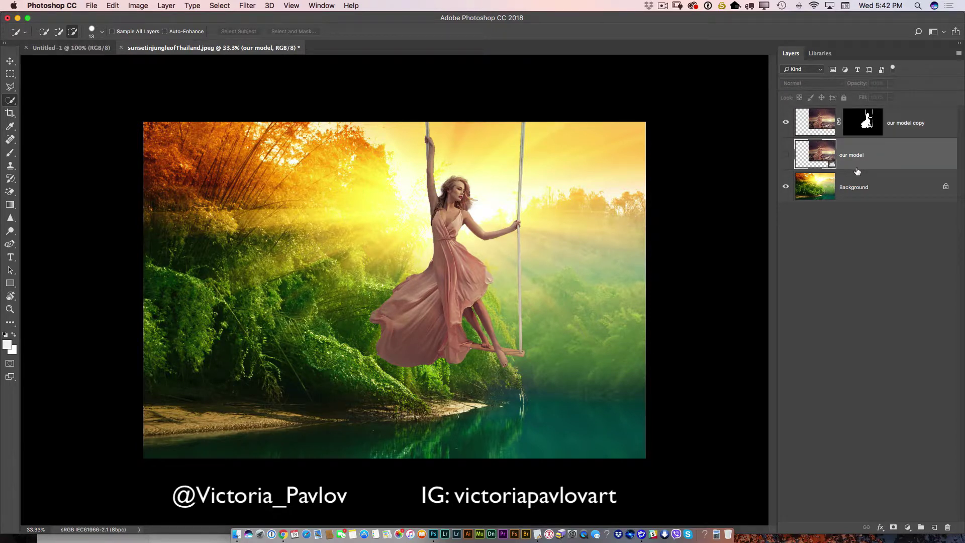
key(BackSpace)
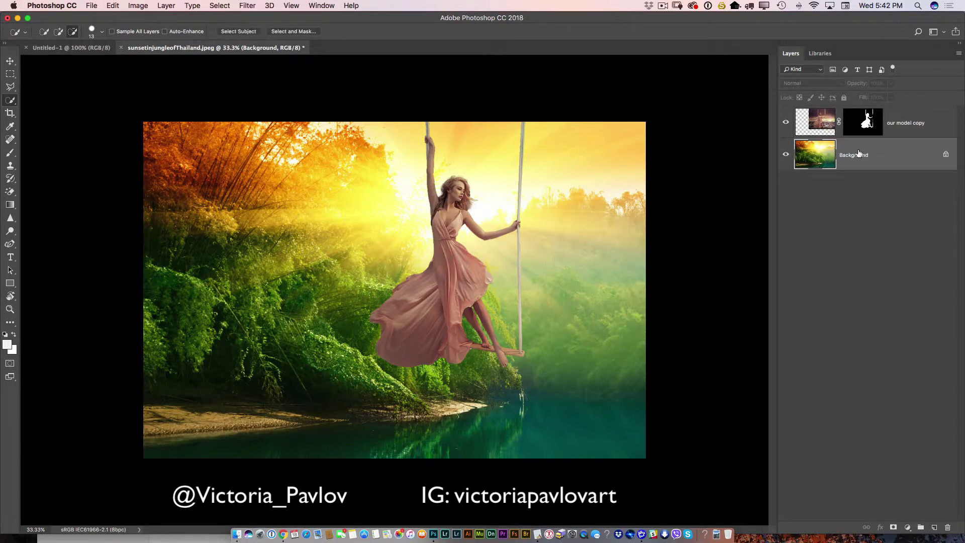
Start Match Color on the "our model copy" layer's image and set sunsetinjungleofThailand.jpeg as the source
click(816, 122)
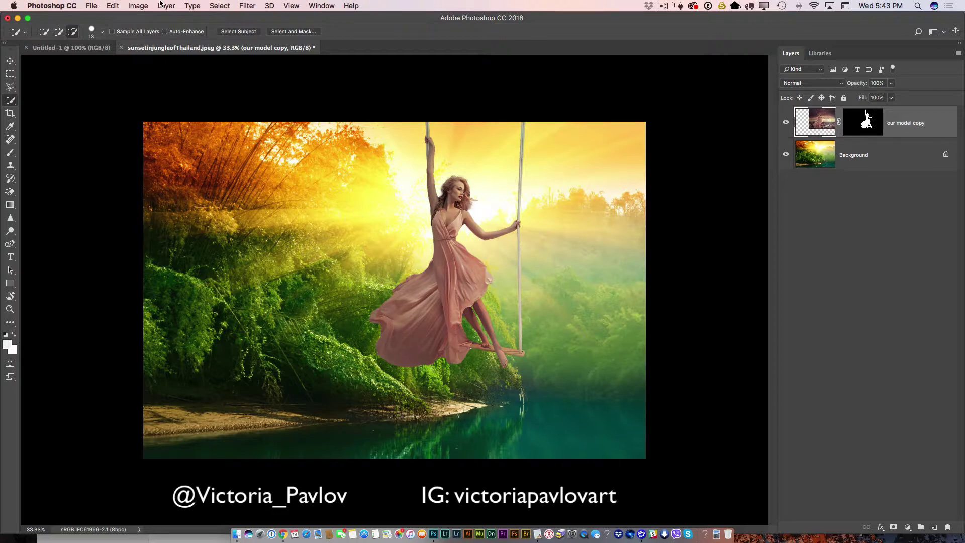
click(141, 4)
mouse_move(207, 33)
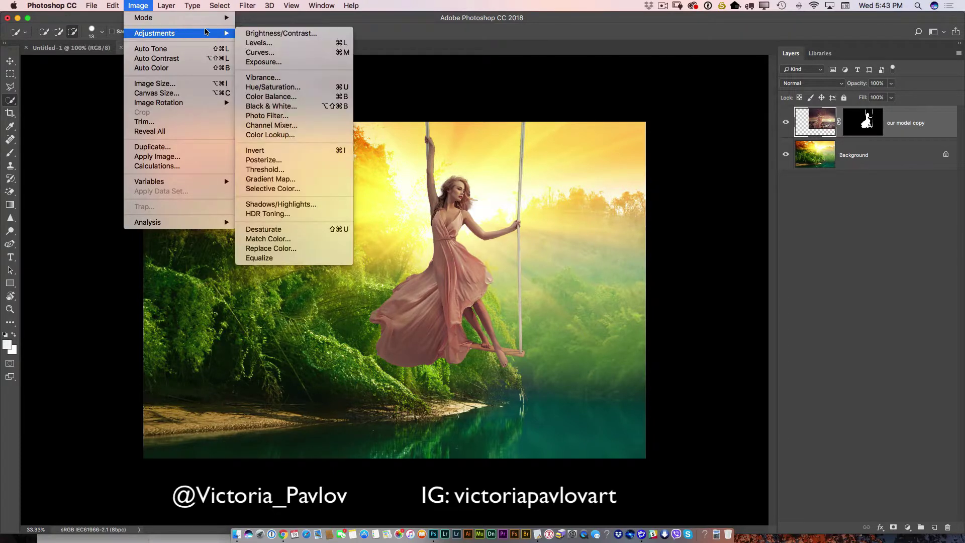
click(262, 240)
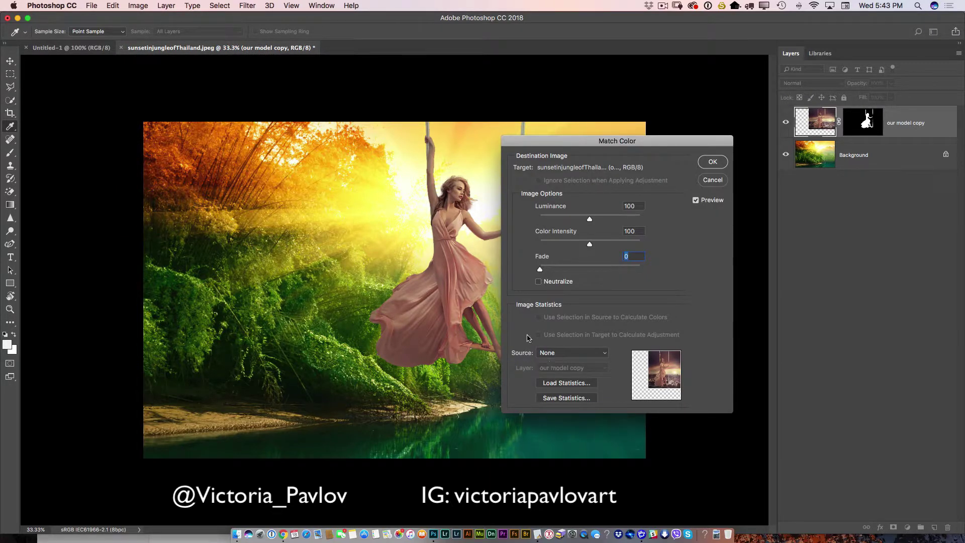
click(586, 353)
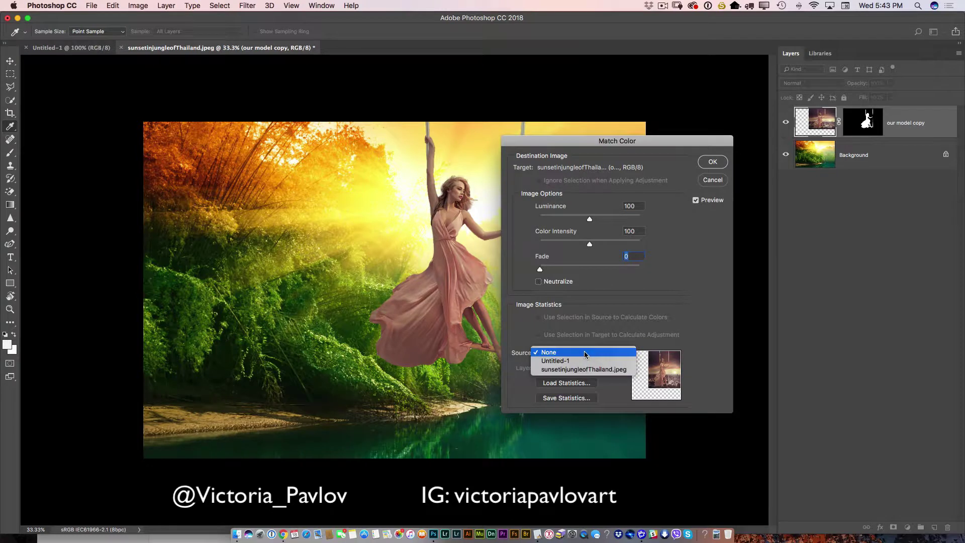
click(581, 370)
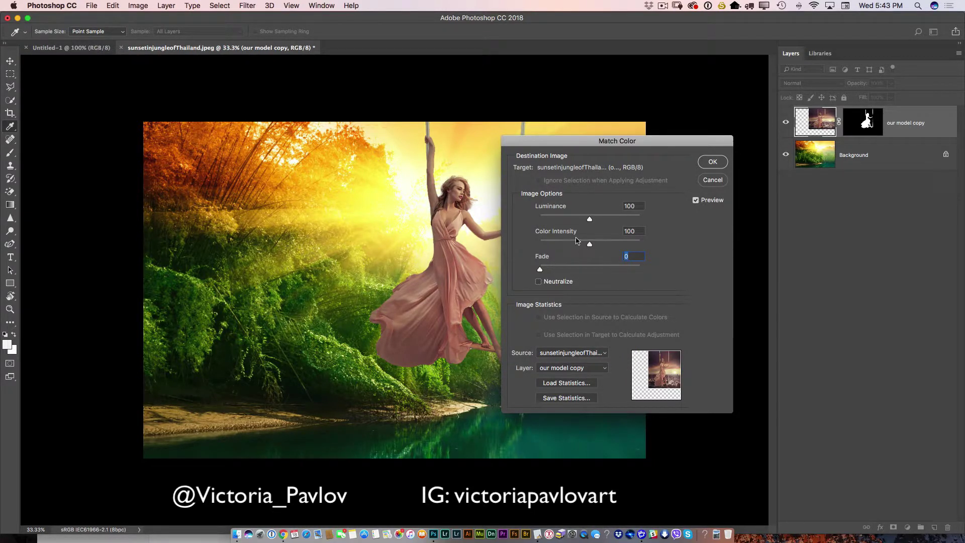
Raise the Color Intensity to slightly above 169 and apply the colour match to the woman
drag(590, 246, 629, 249)
drag(606, 146, 641, 138)
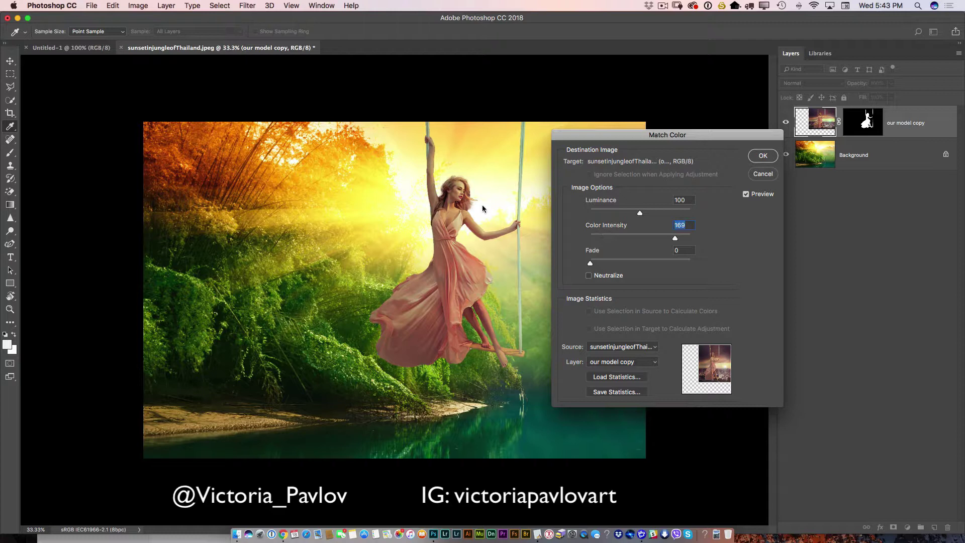
drag(675, 240, 679, 240)
click(759, 159)
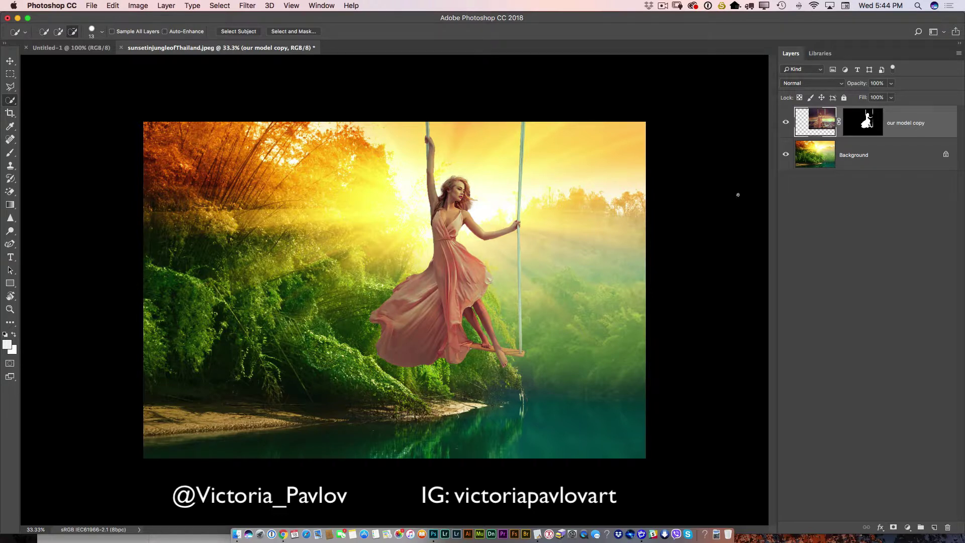
Place the Nebula Elegance stock image directly above the Background layer and enlarge it to about 98% by 97%, covering the whole canvas
click(810, 163)
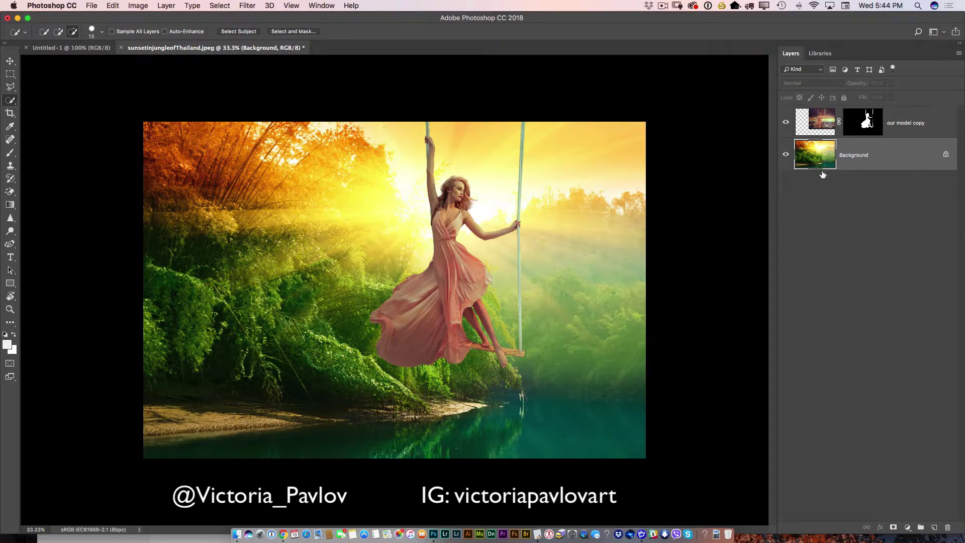
click(819, 64)
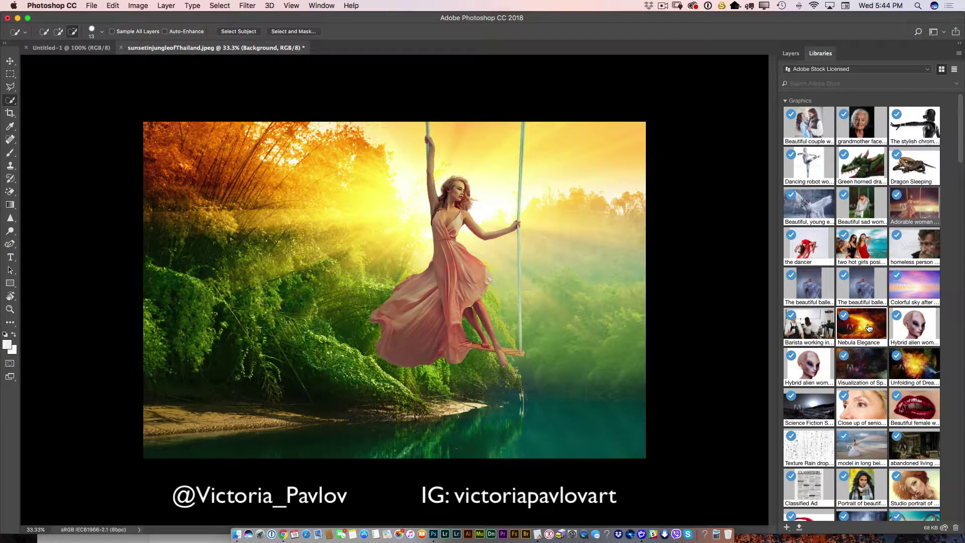
mouse_move(868, 328)
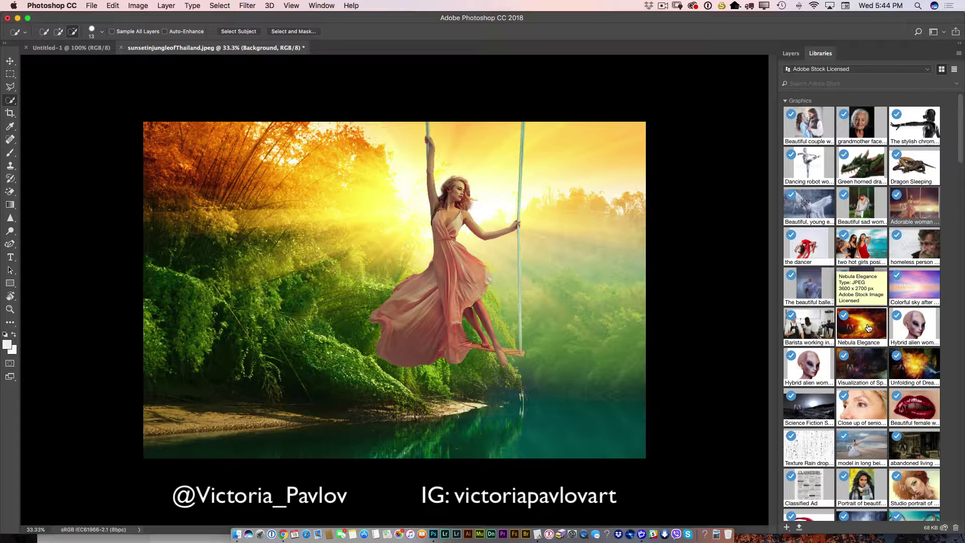
drag(868, 326, 310, 300)
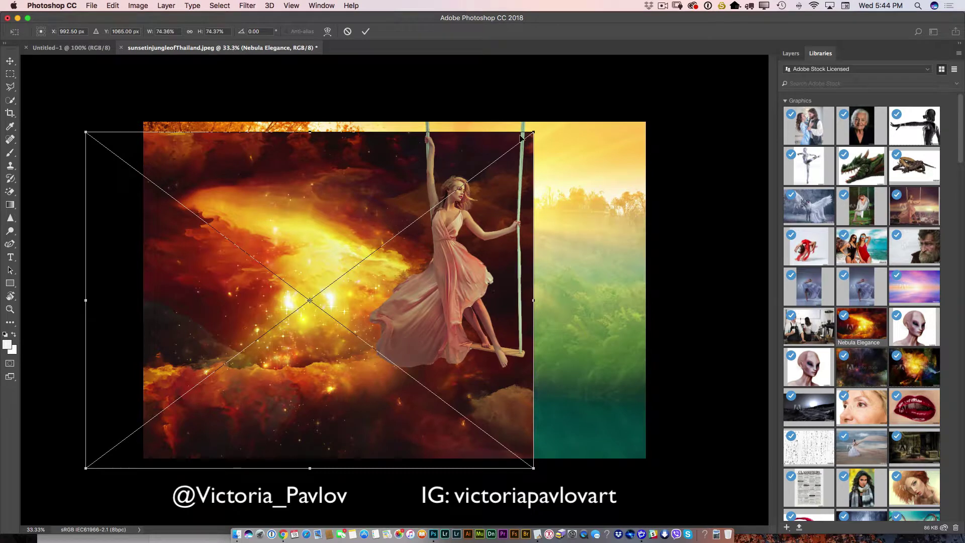
drag(331, 191, 367, 180)
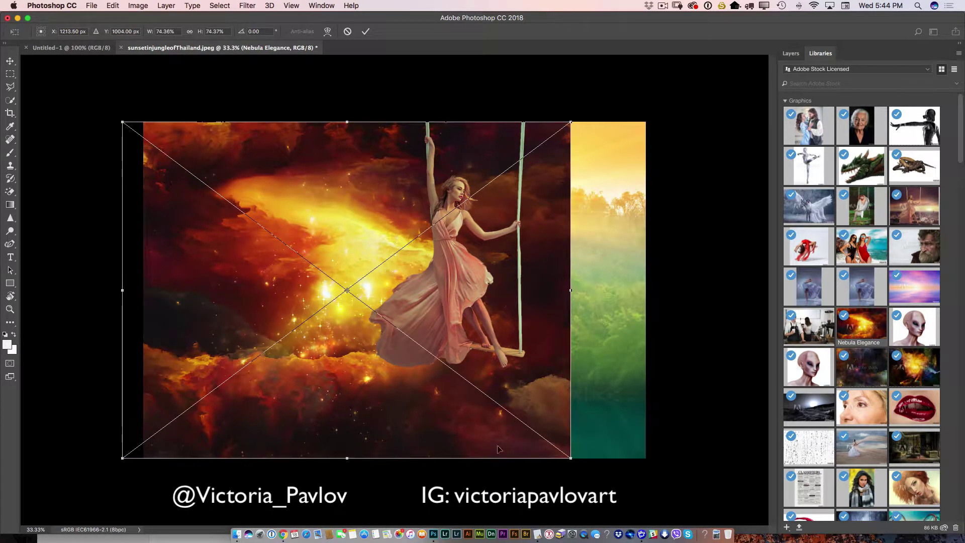
drag(571, 459, 651, 477)
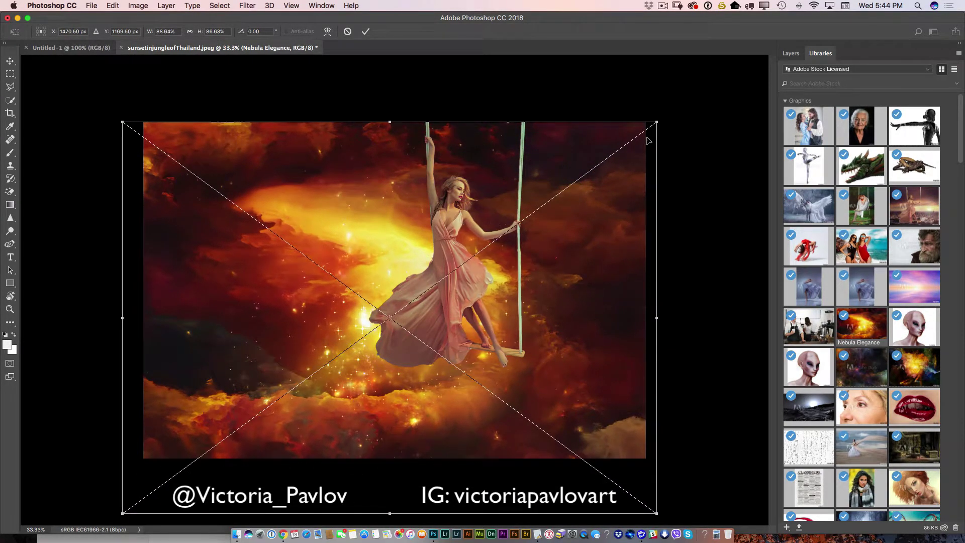
drag(657, 123, 714, 71)
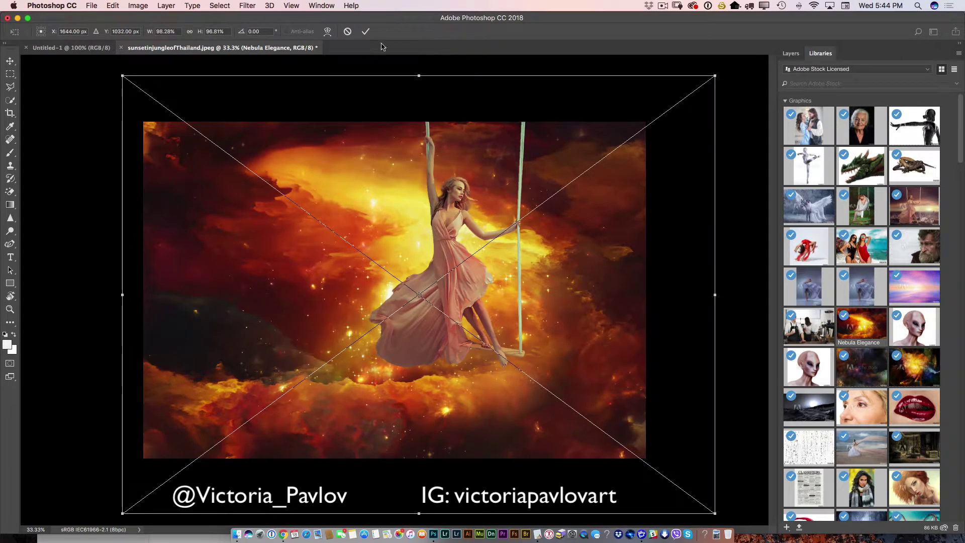
click(365, 31)
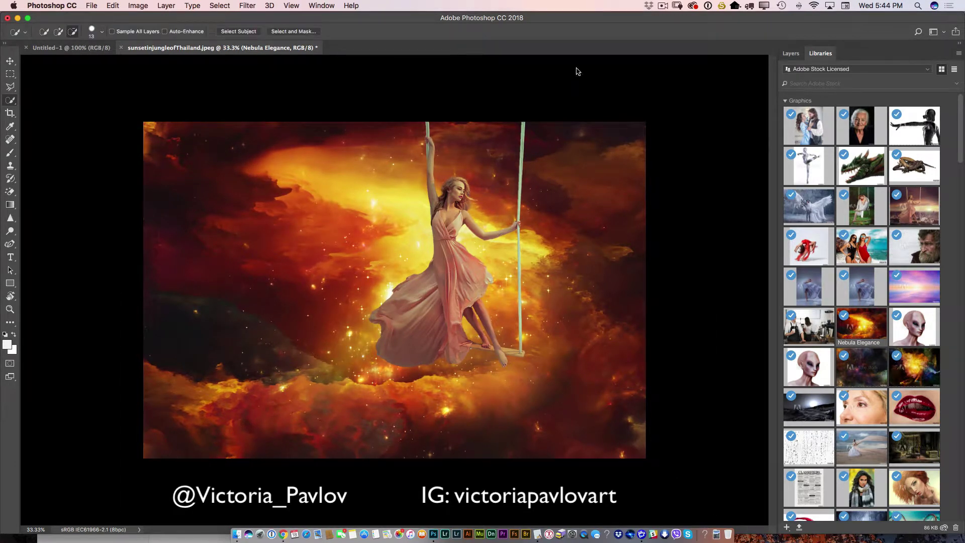
Blend the Nebula Elegance layer in Soft Light mode at 45% opacity
click(791, 53)
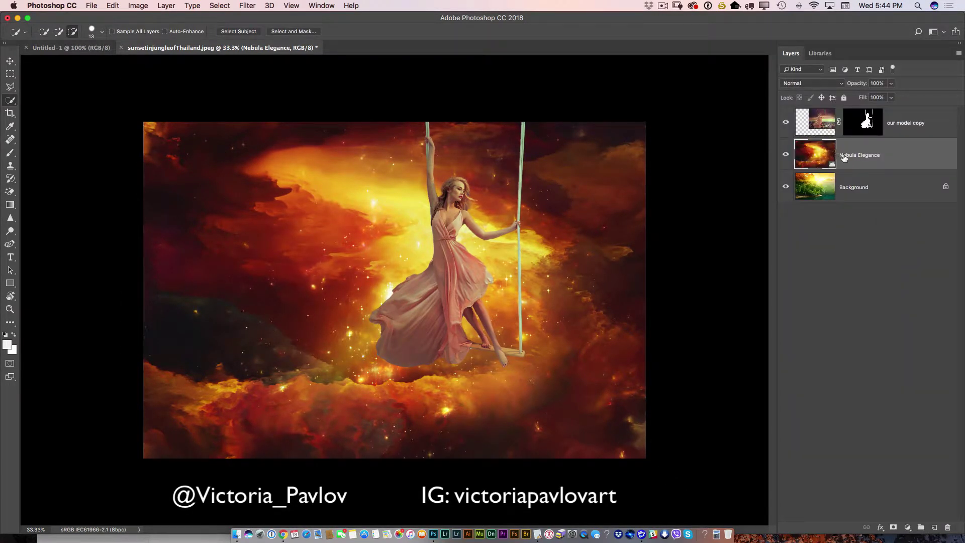
click(817, 83)
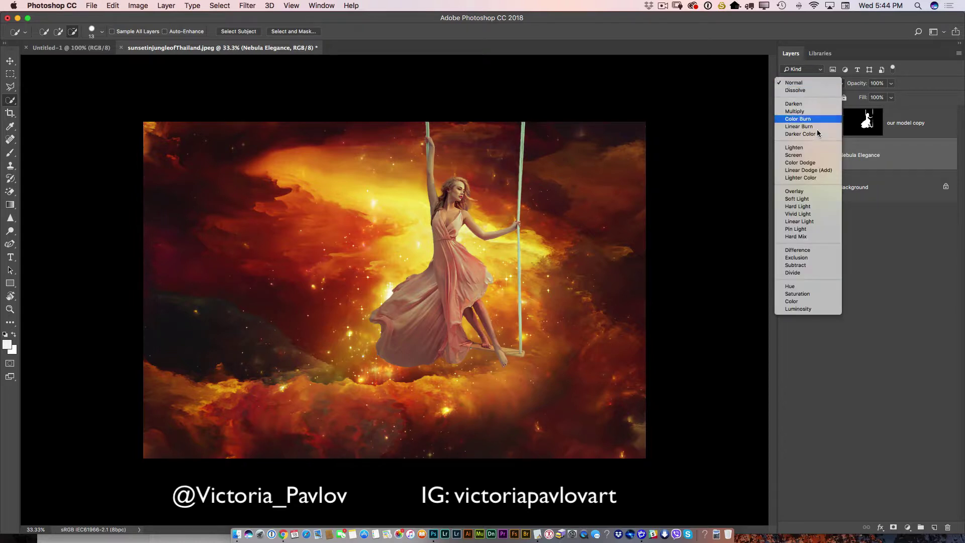
click(806, 199)
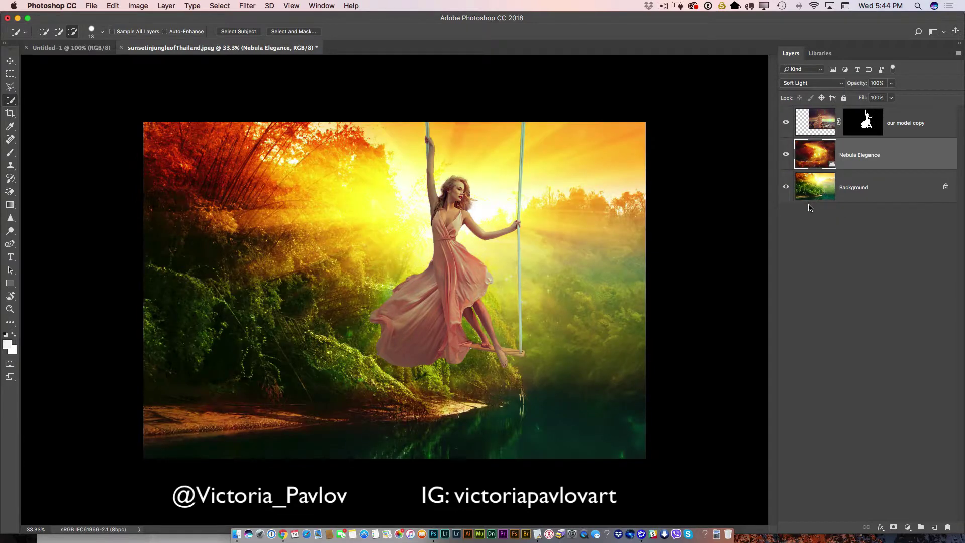
click(891, 83)
drag(893, 95, 866, 101)
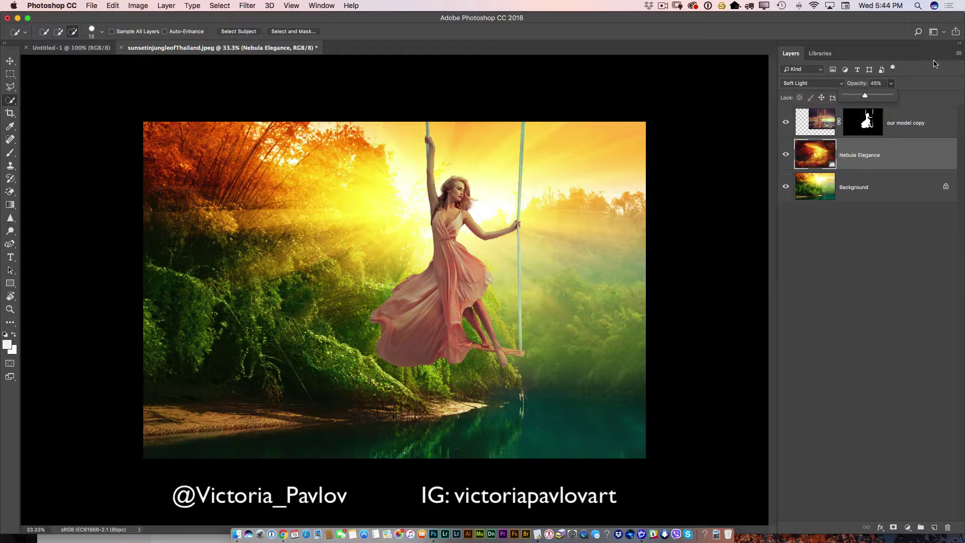
Flatten the image and duplicate the resulting Background layer
click(959, 53)
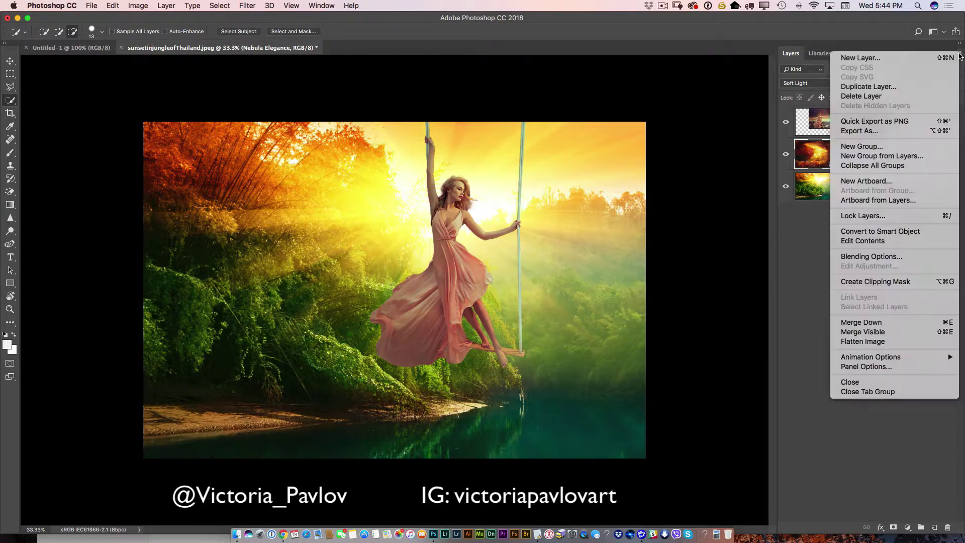
click(855, 342)
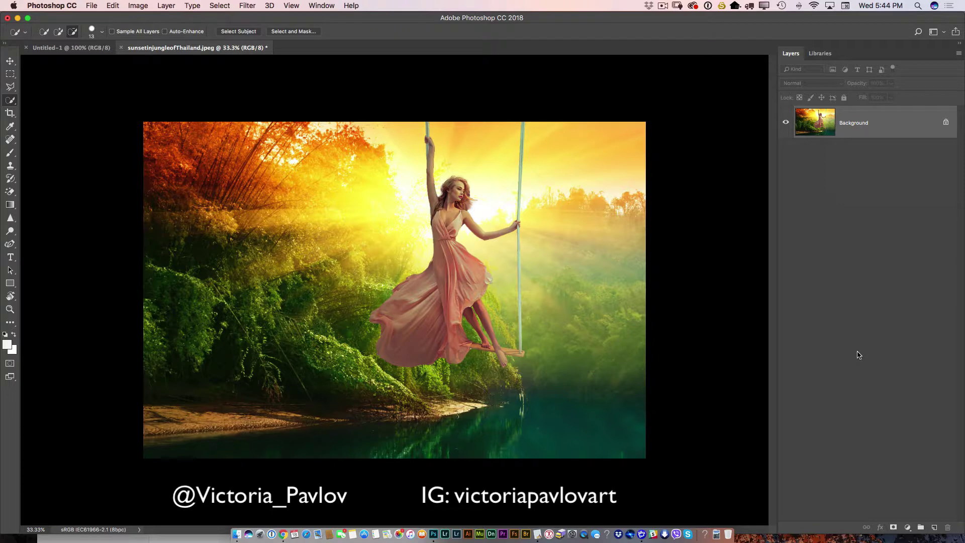
drag(861, 128, 933, 526)
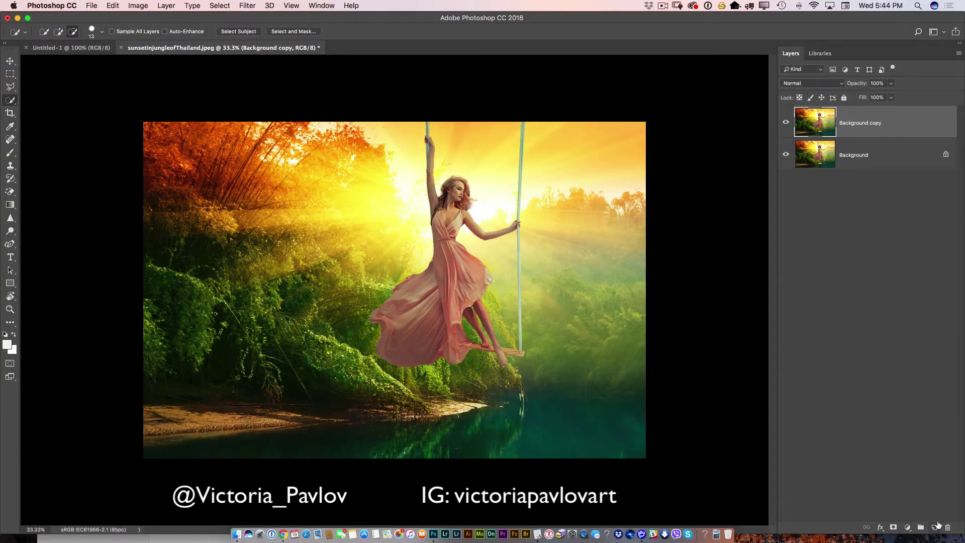
Apply the Camera Raw Filter to the duplicate with Exposure +0.70 and Contrast +13, also adjusting the Shadows and Blacks
click(247, 6)
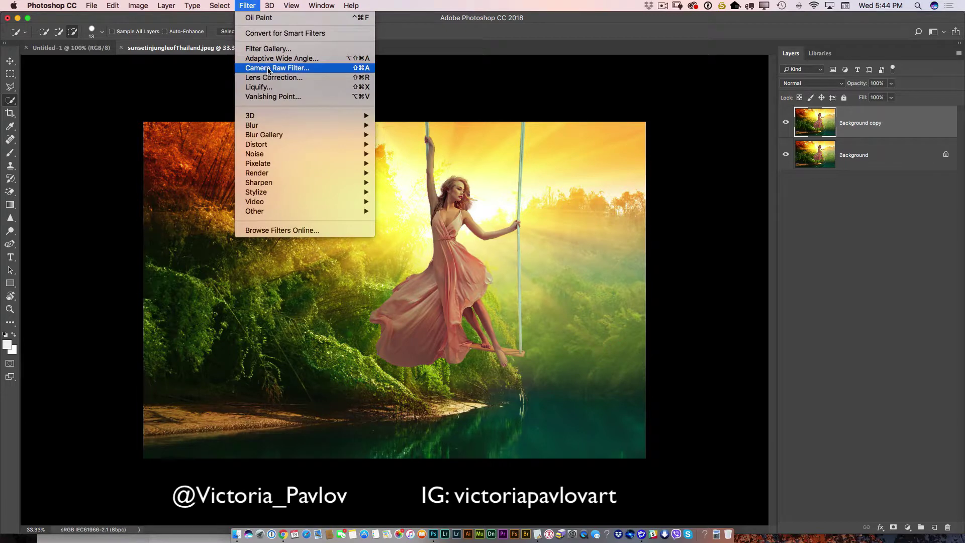
click(269, 69)
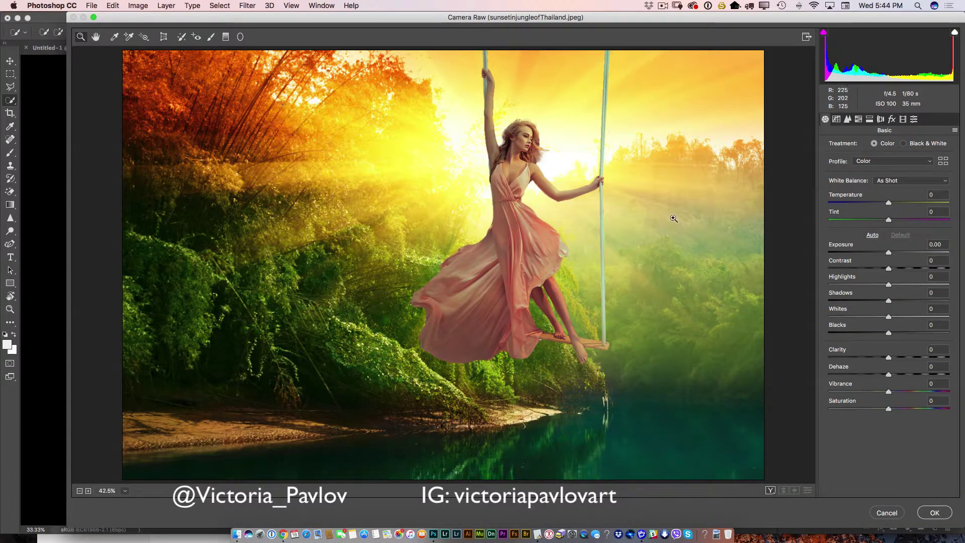
drag(887, 254, 896, 270)
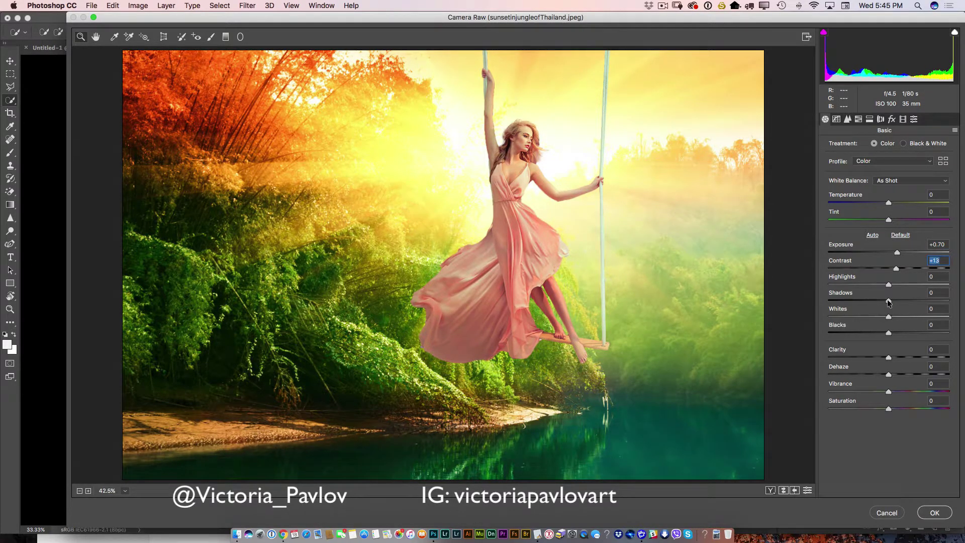
drag(889, 301, 891, 334)
click(934, 512)
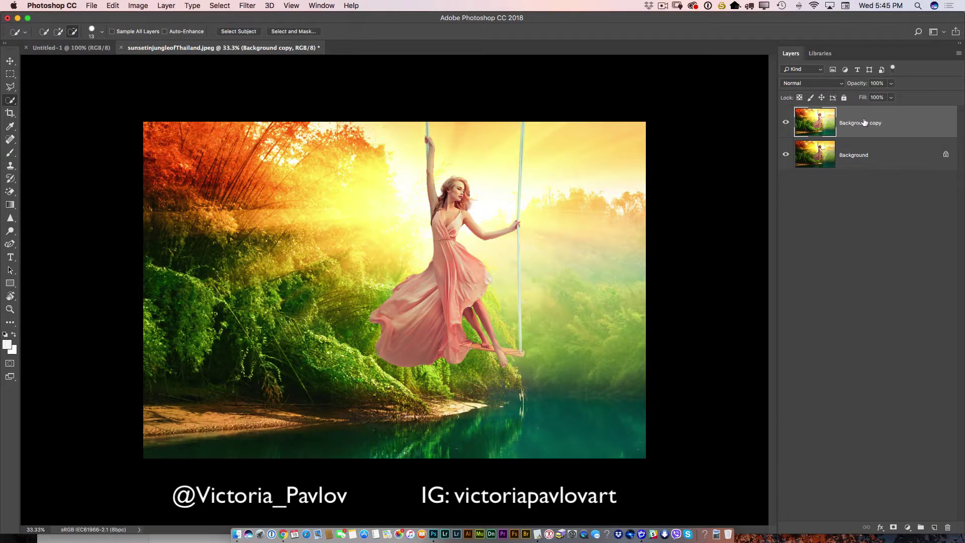
Duplicate the Background copy layer and place a 105mm Prime Lens Flare at 48% brightness just beside the woman's head
drag(864, 123, 934, 527)
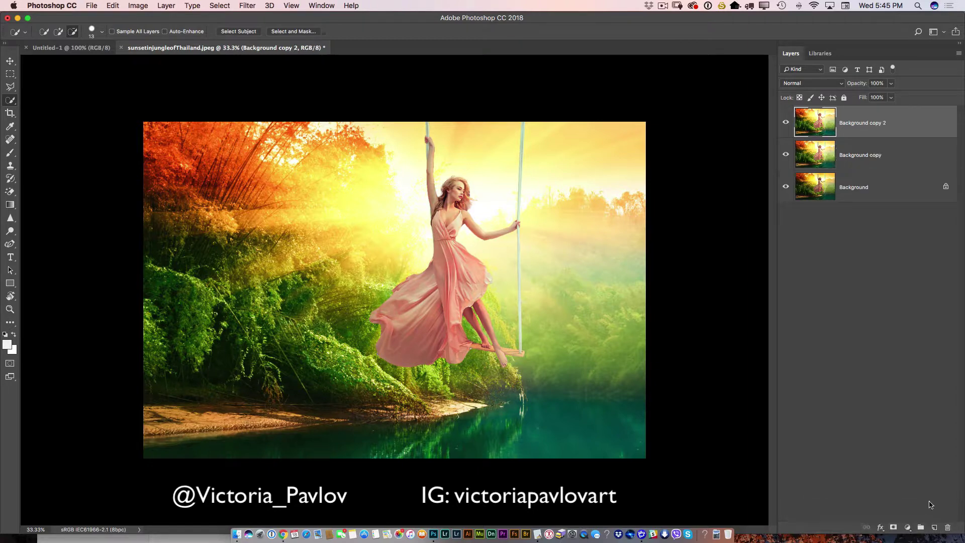
click(248, 6)
mouse_move(373, 173)
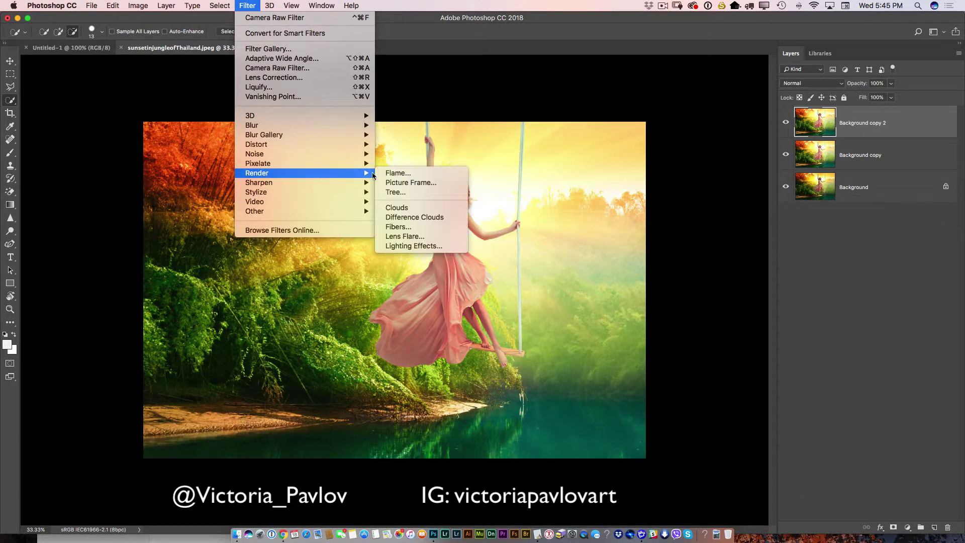
click(406, 237)
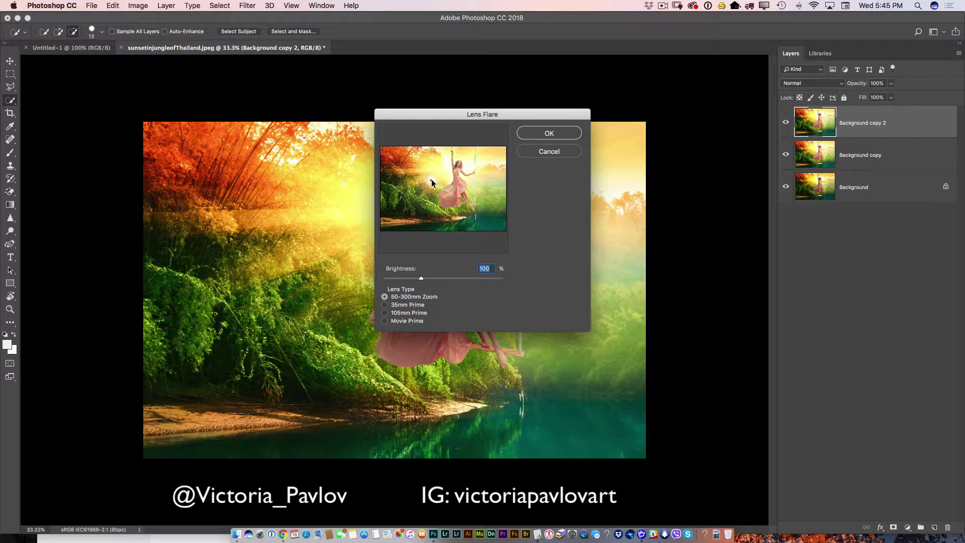
drag(431, 179, 467, 168)
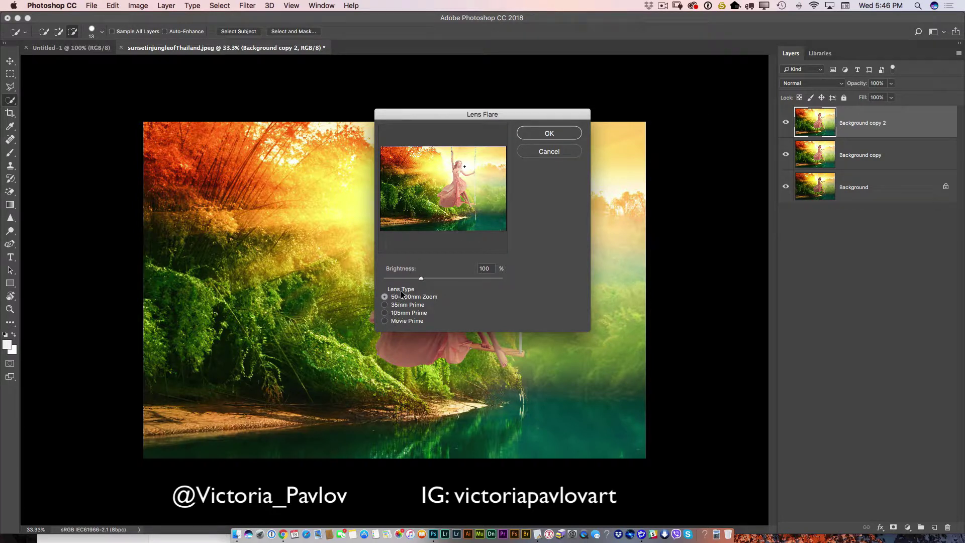
click(385, 312)
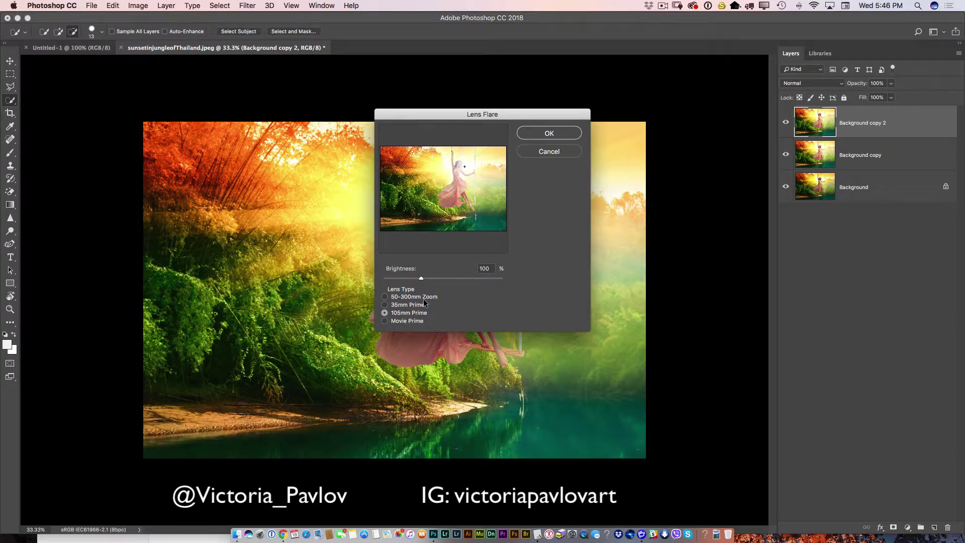
drag(421, 277, 400, 282)
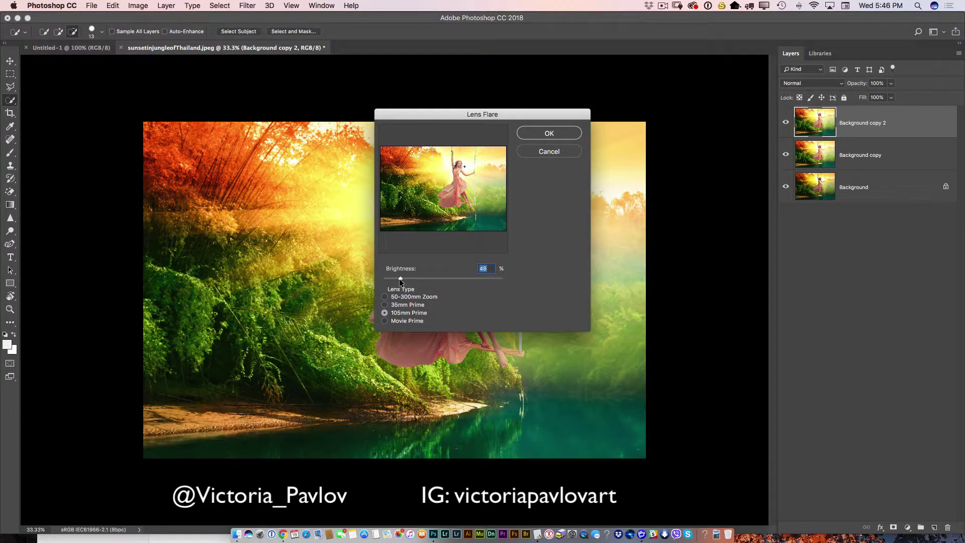
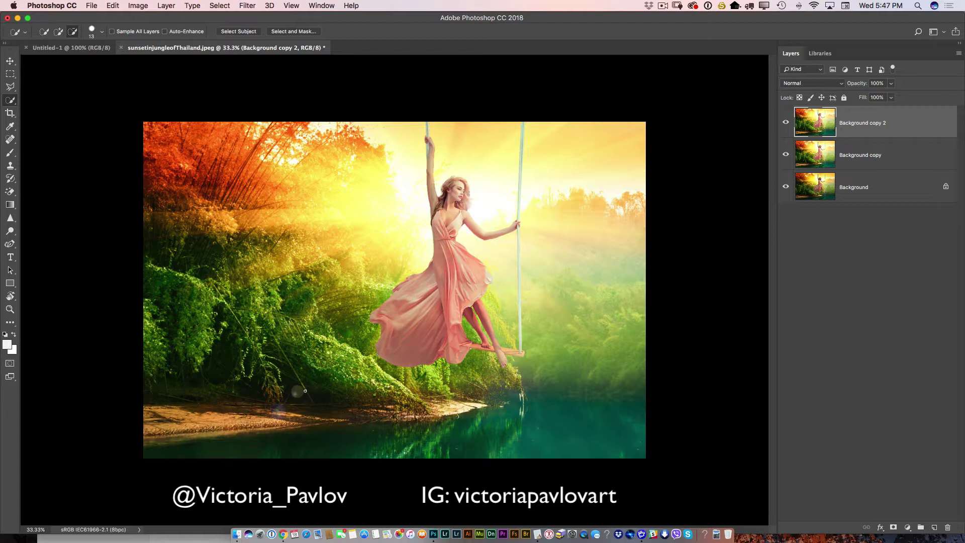
Add a layer mask to the lens flare layer and set up a black-to-transparent radial gradient
click(894, 528)
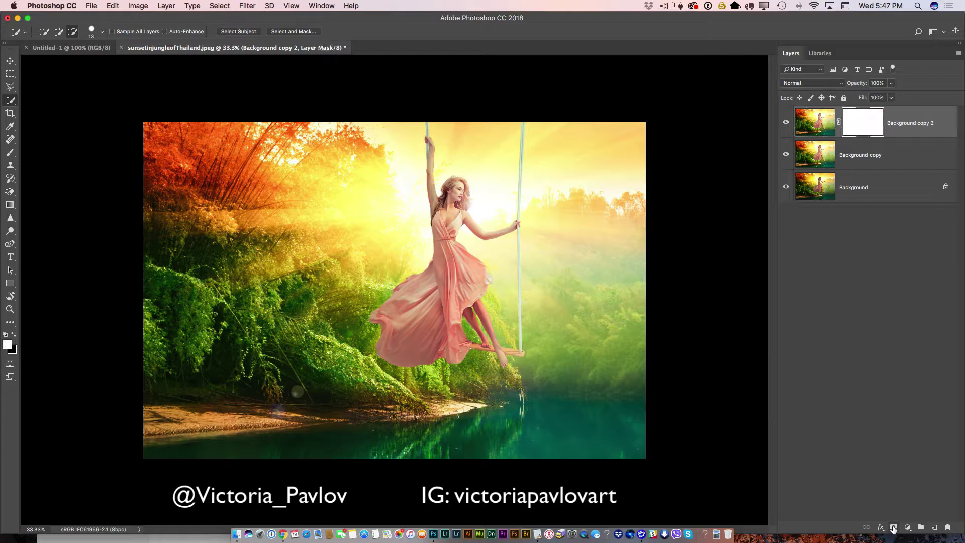
drag(10, 205, 43, 205)
click(43, 205)
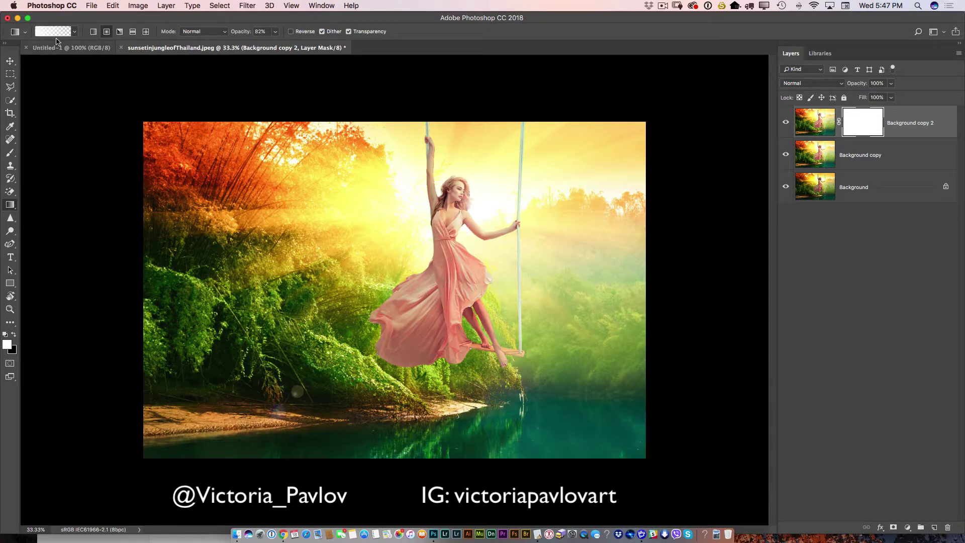
click(75, 31)
click(45, 49)
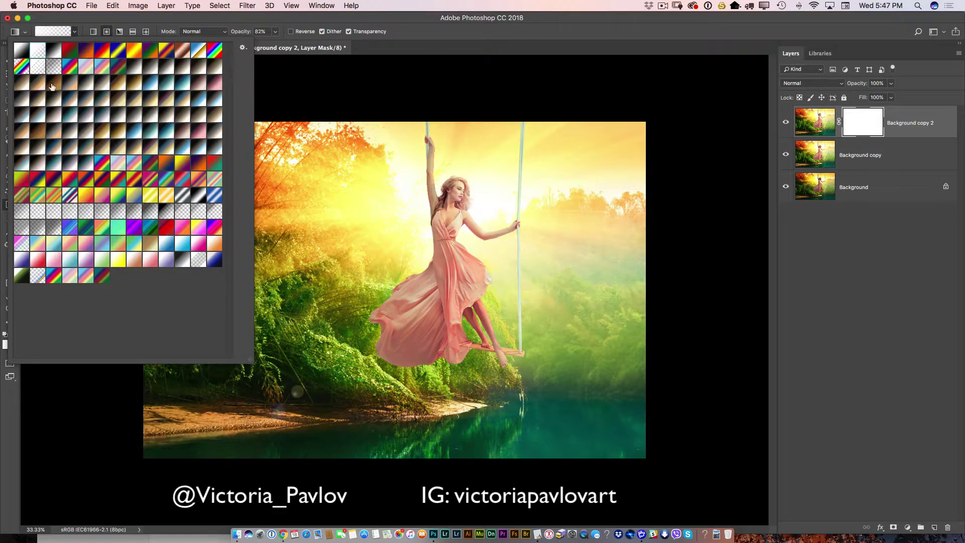
click(74, 376)
click(14, 334)
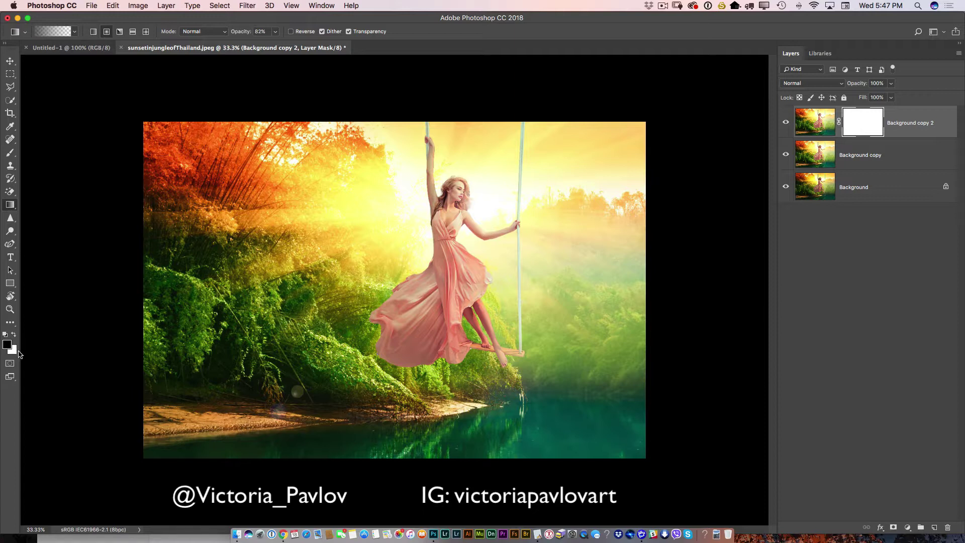
Mask out the stray flare spots over the lower-left foliage, shore and water with overlapping black radial gradients
drag(204, 453, 305, 397)
mouse_move(275, 439)
mouse_down()
mouse_move(359, 335)
mouse_move(352, 396)
mouse_move(354, 355)
mouse_up()
drag(337, 422, 381, 398)
mouse_move(259, 426)
mouse_down()
mouse_move(294, 375)
mouse_move(259, 381)
mouse_up()
drag(189, 407, 259, 343)
drag(159, 388, 315, 426)
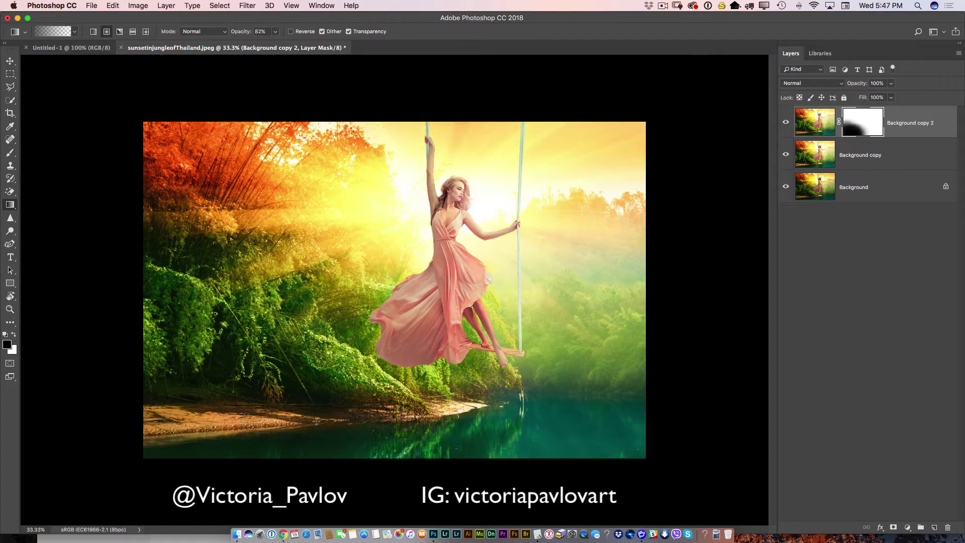
drag(471, 395, 451, 452)
Raise the gradient opacity to 100% and hide the remaining flare traces around the shoreline foliage with two more black gradients
click(277, 34)
drag(275, 43, 289, 46)
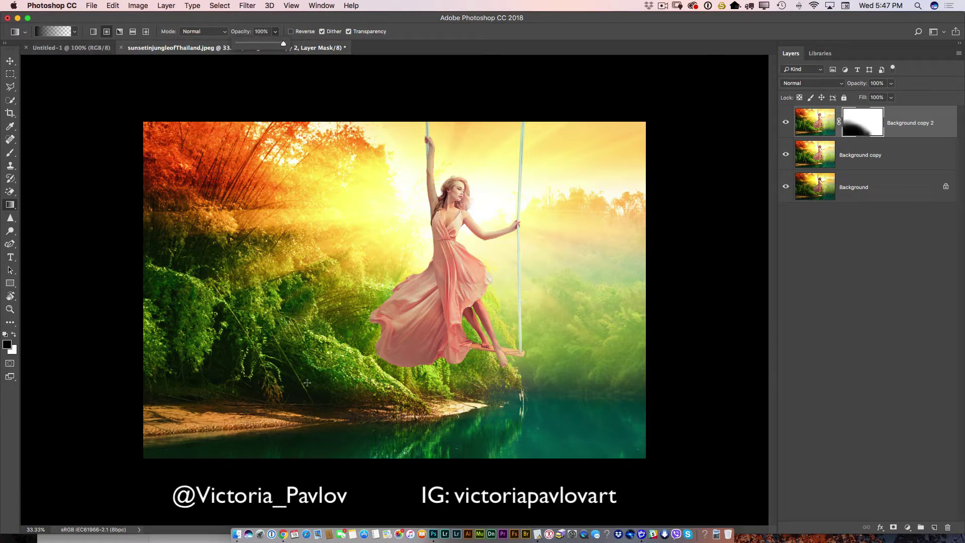
drag(321, 361, 282, 421)
drag(315, 372, 261, 442)
Restore the masked lens flare areas with overlapping white radial gradients across the foliage, shoreline and image corners
click(13, 334)
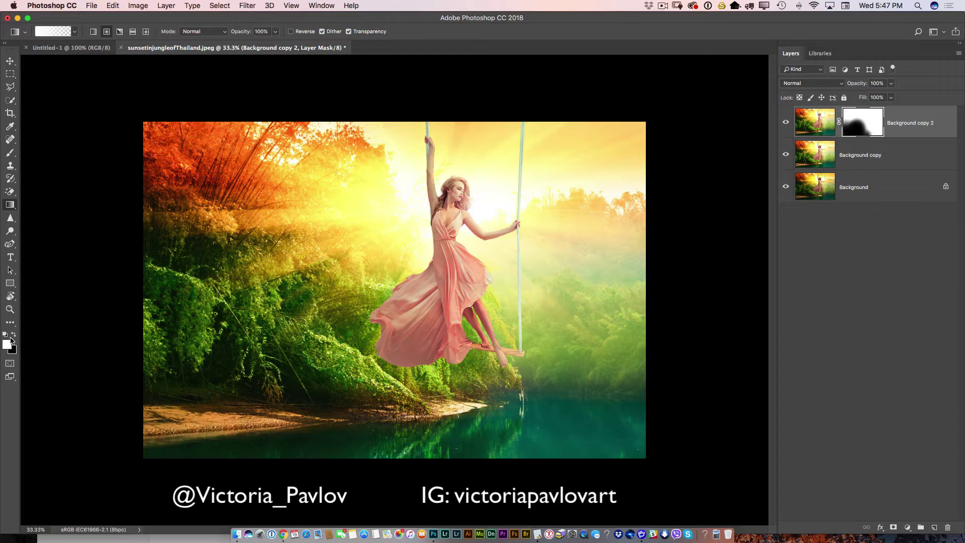
drag(339, 379, 306, 404)
drag(304, 362, 210, 478)
drag(284, 339, 192, 468)
drag(417, 358, 327, 478)
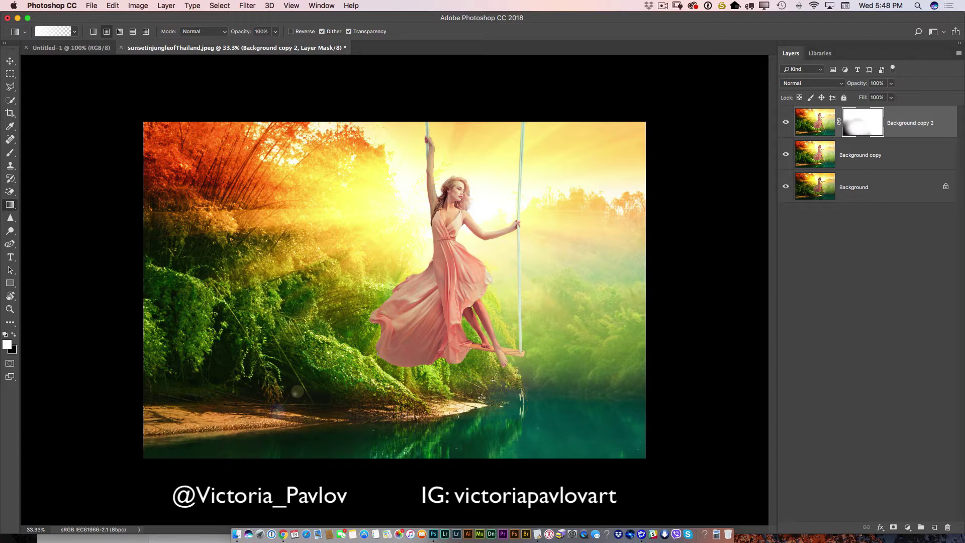
drag(322, 281, 187, 454)
drag(206, 287, 147, 378)
drag(161, 485, 269, 340)
drag(201, 233, 121, 342)
drag(645, 446, 616, 484)
Merge the lens flare layer down into Background copy and compare before and after by toggling the merged layer's visibility
click(959, 54)
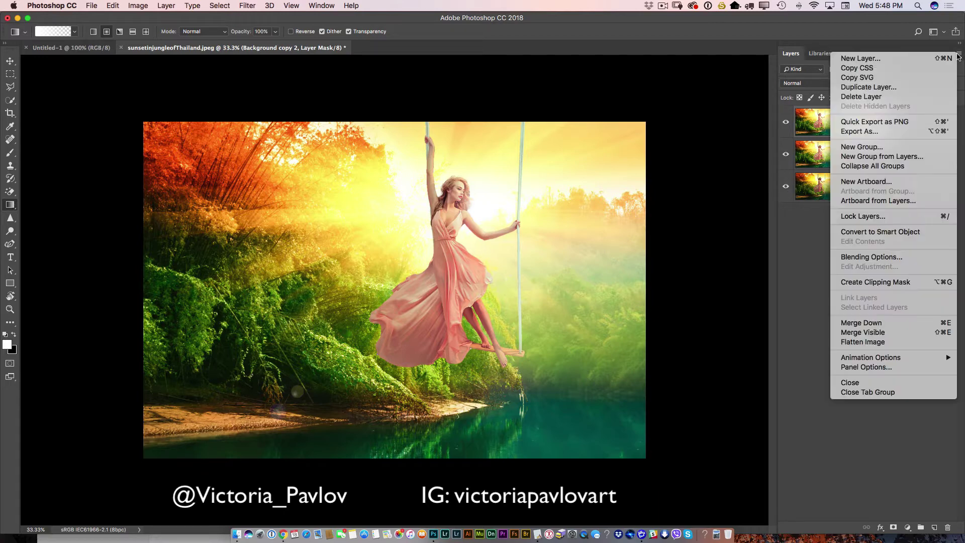
click(861, 323)
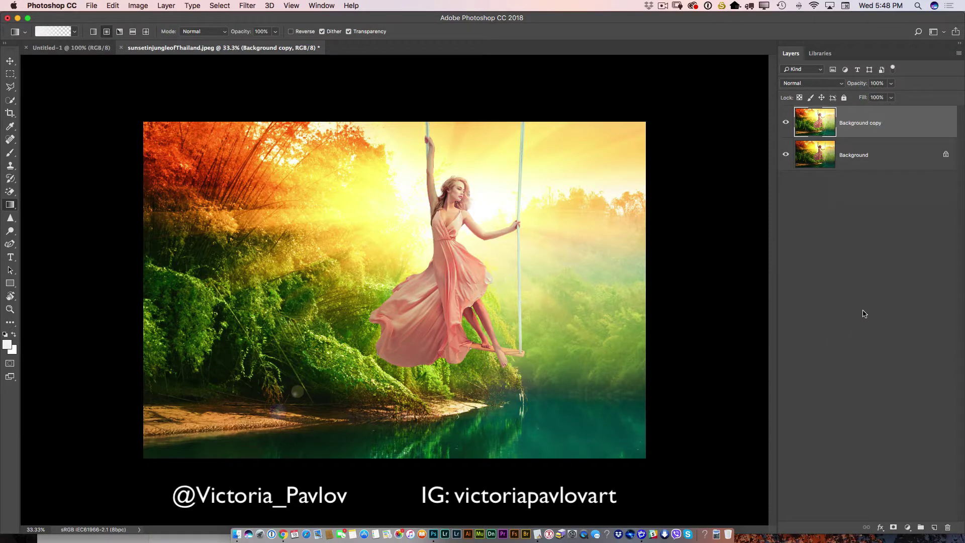
click(787, 125)
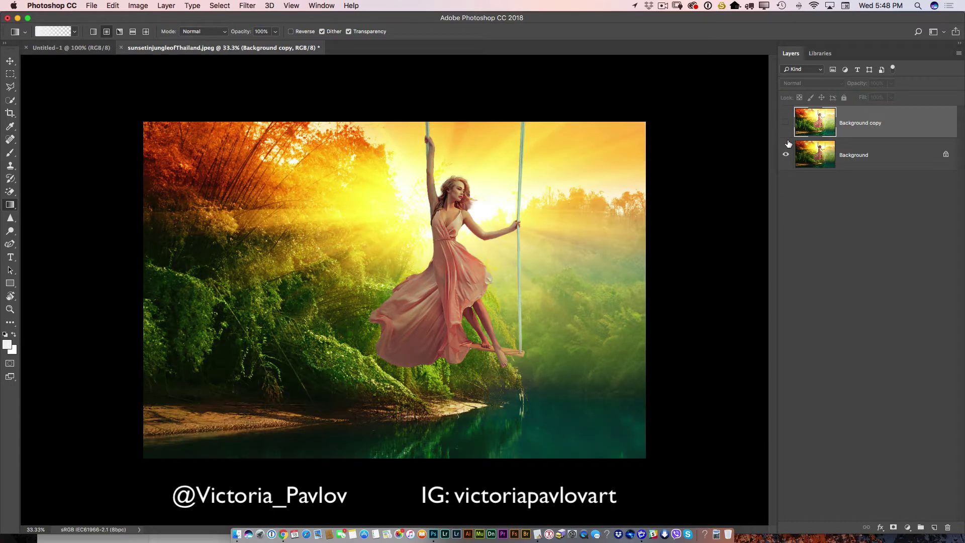
click(787, 126)
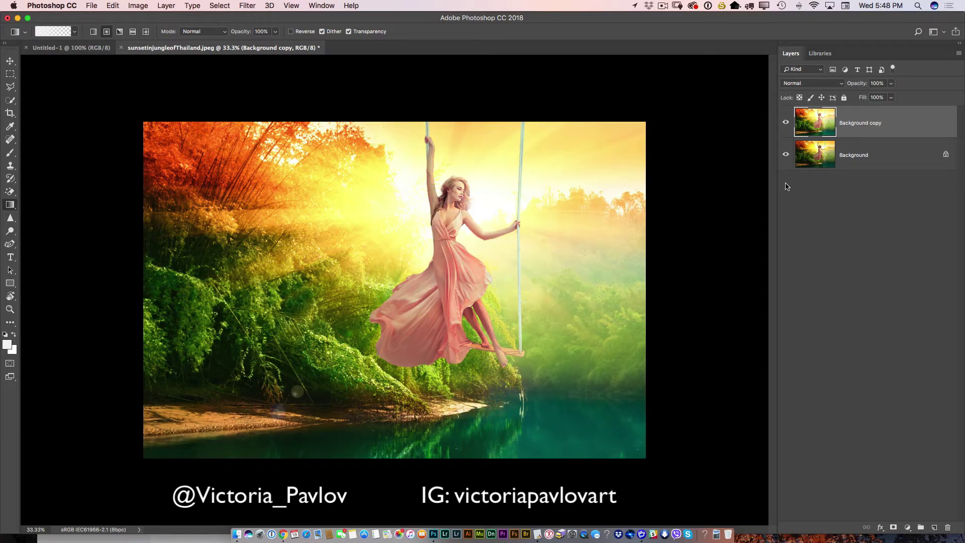